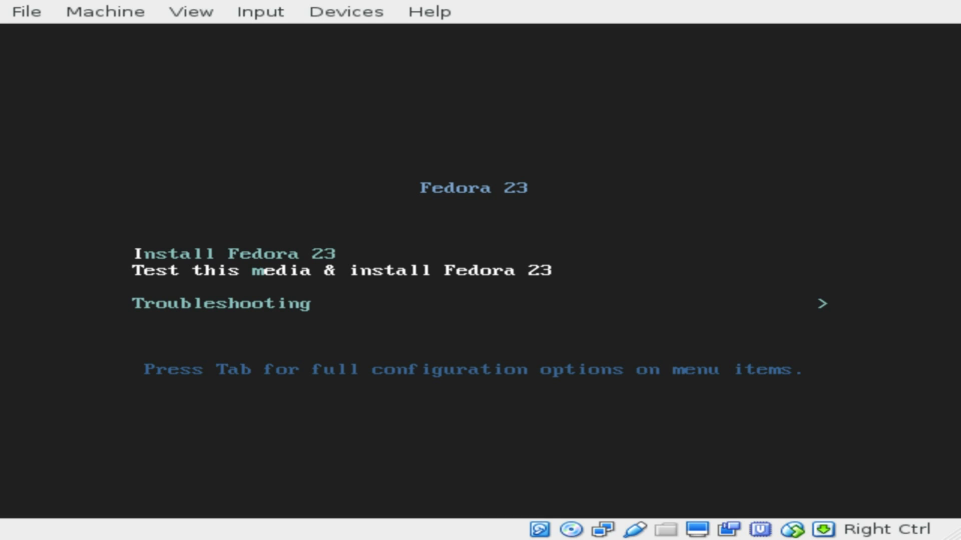
Boot 'Test this media & install Fedora 23' and abort the media check.
key("Down")
key("Up")
key("Return")
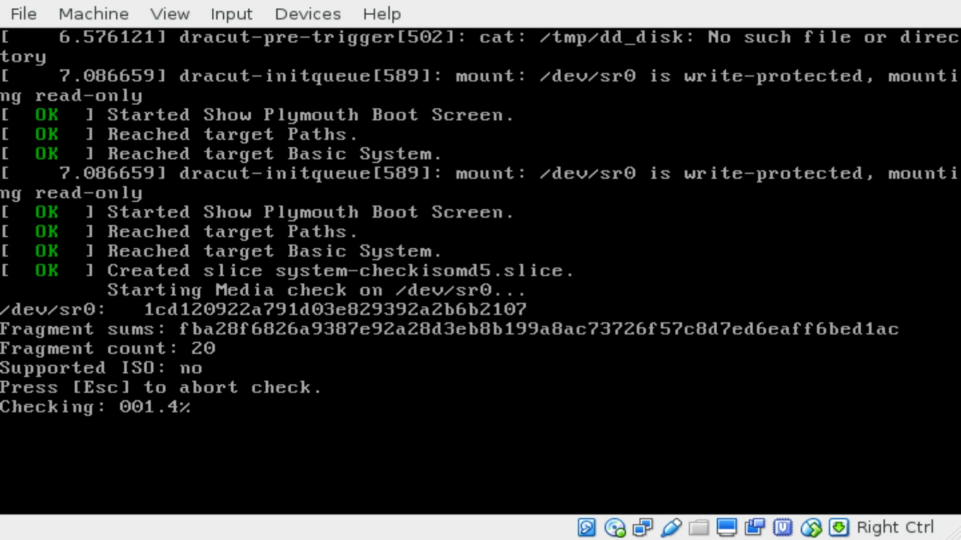
key("Escape")
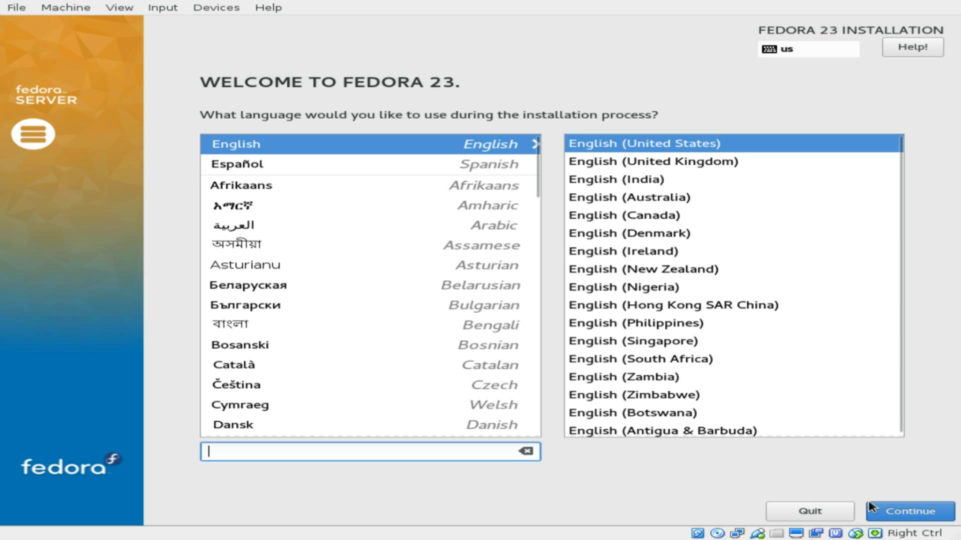
Keep English (United States) as the installation language and open Software Selection.
left_click(919, 514)
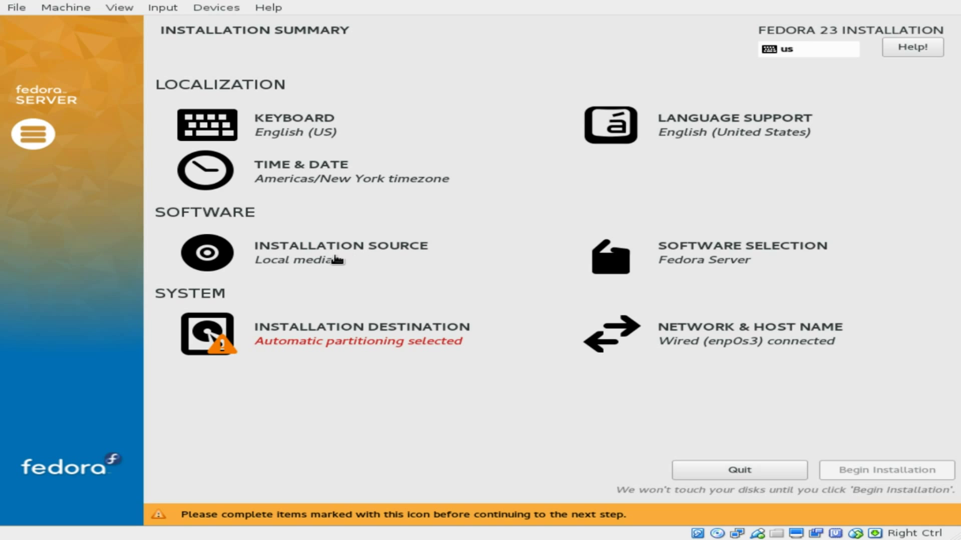
left_click(775, 247)
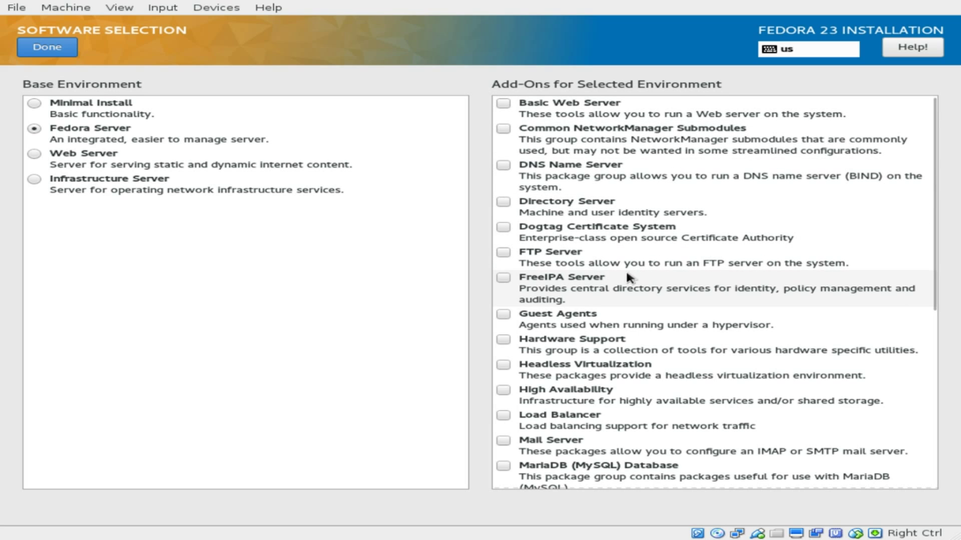
Tick the Guest Agents, Container Management and Headless Management add-ons.
scroll(626, 269, "down", 1)
left_click(516, 270)
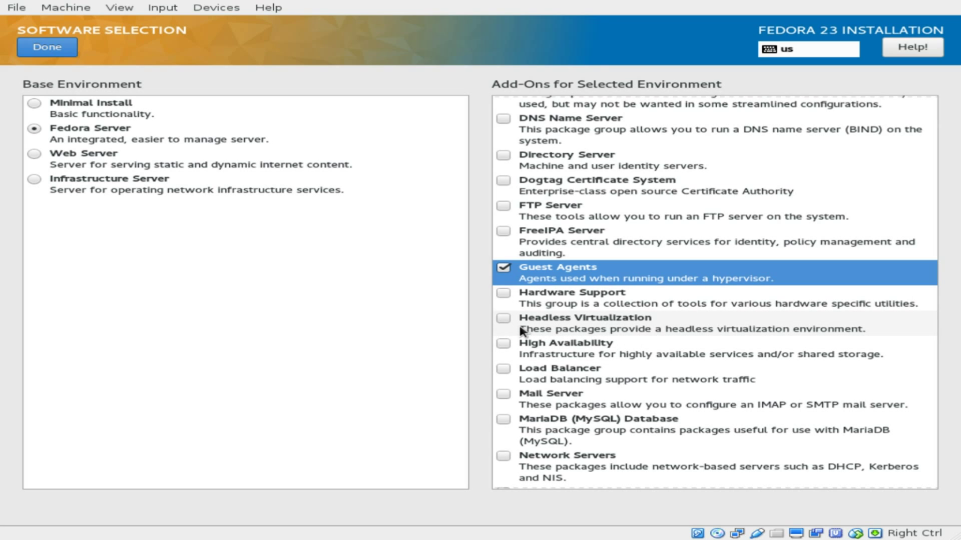
scroll(520, 330, "down", 1)
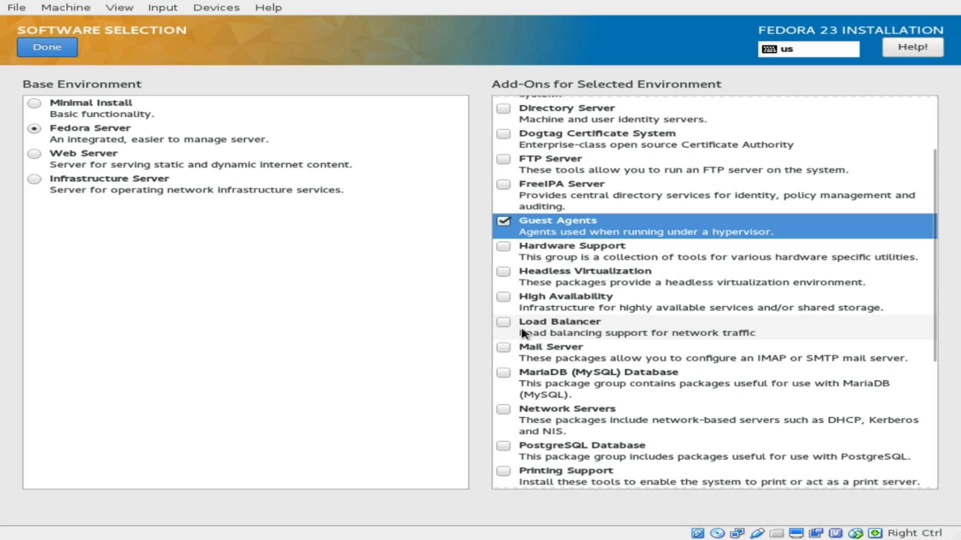
scroll(523, 333, "down", 3)
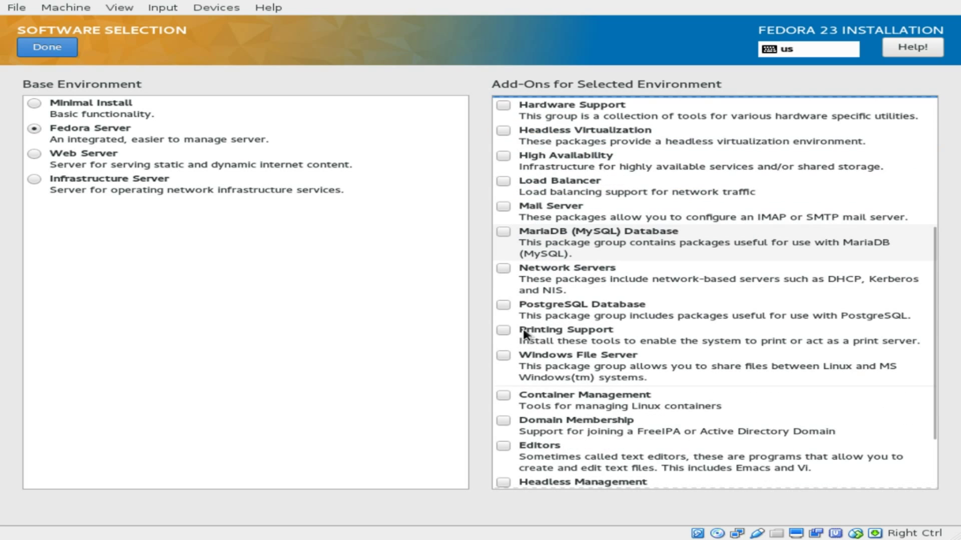
left_click(503, 396)
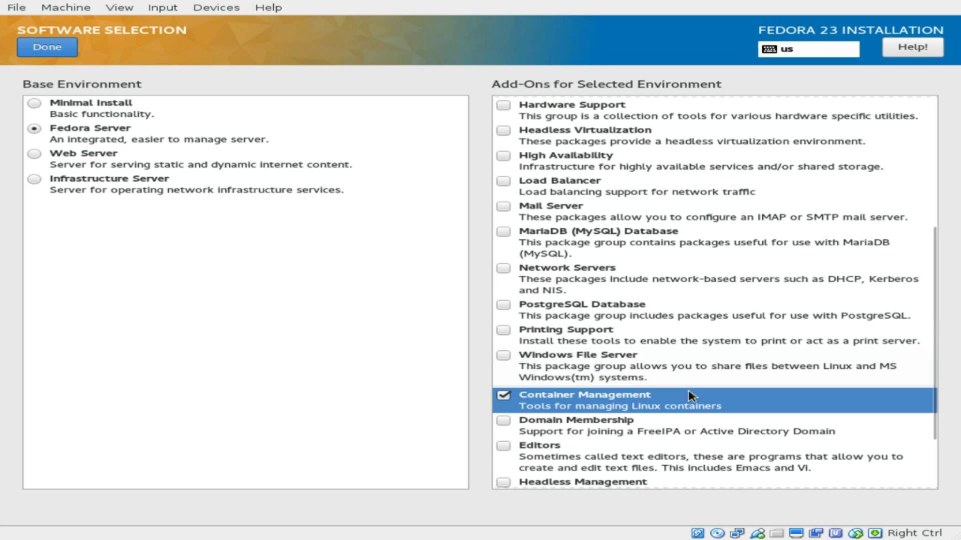
scroll(666, 400, "down", 1)
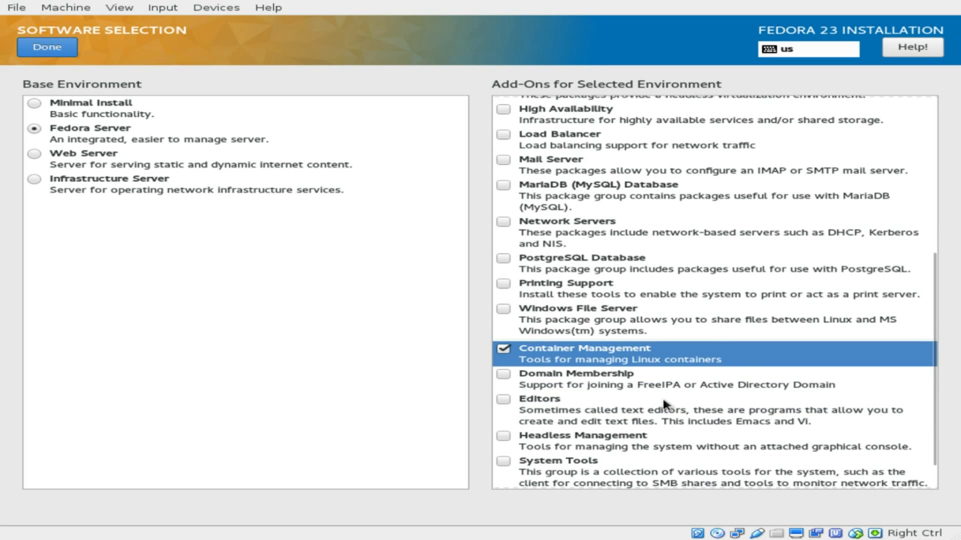
left_click(503, 435)
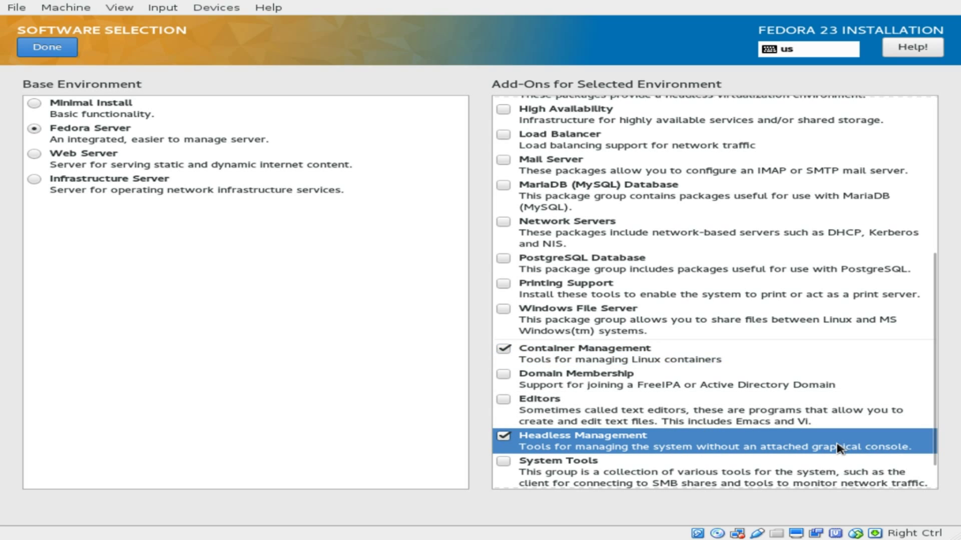
Review the add-ons list and confirm the Fedora Server software selection.
scroll(841, 443, "down", 1)
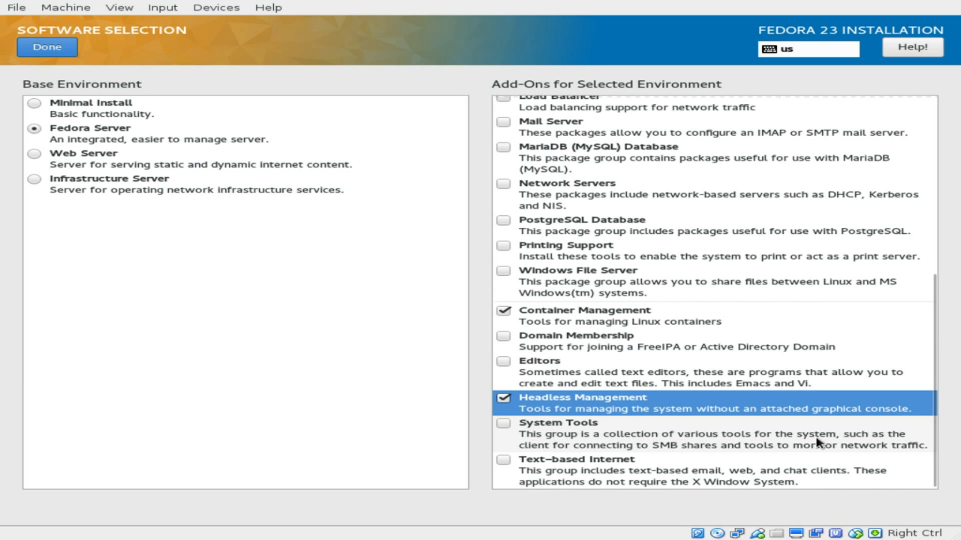
scroll(754, 442, "up", 5)
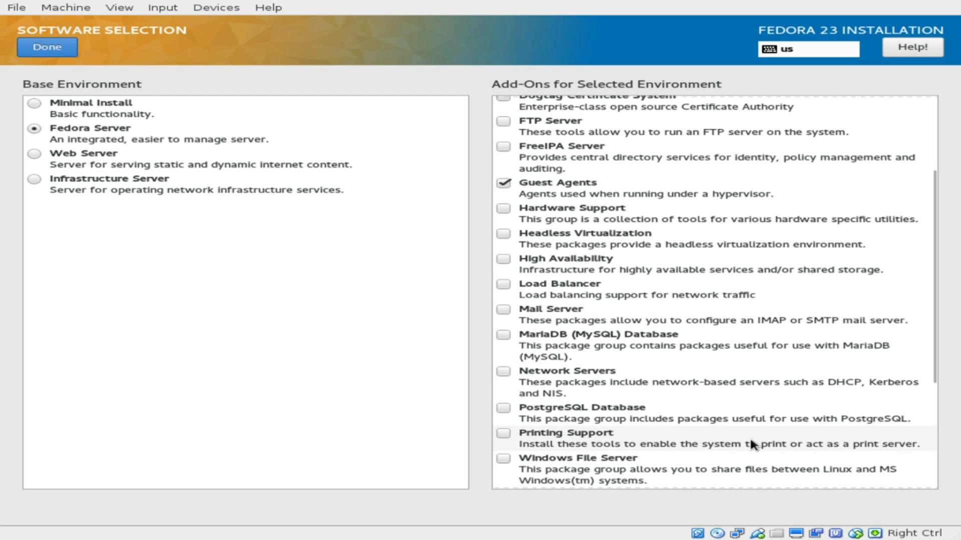
scroll(751, 442, "up", 3)
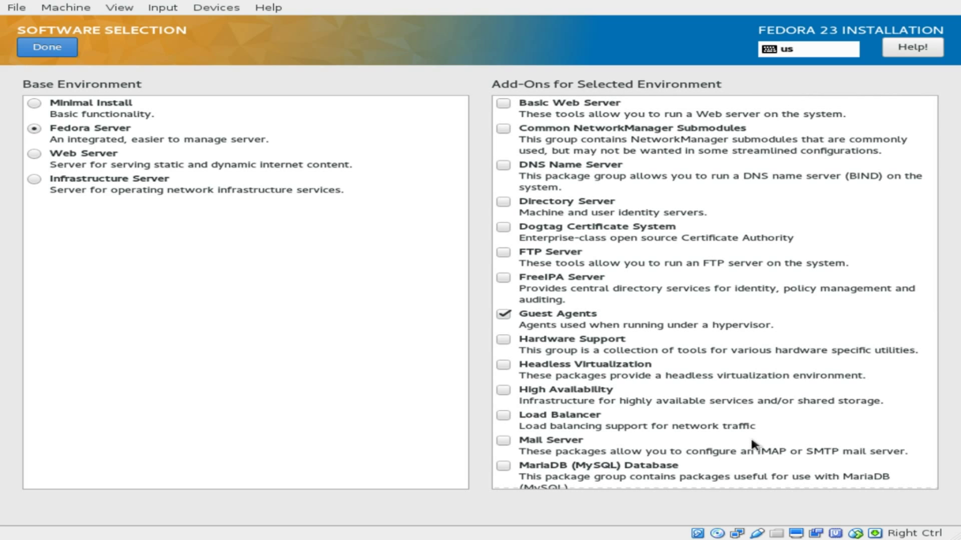
scroll(751, 441, "down", 5)
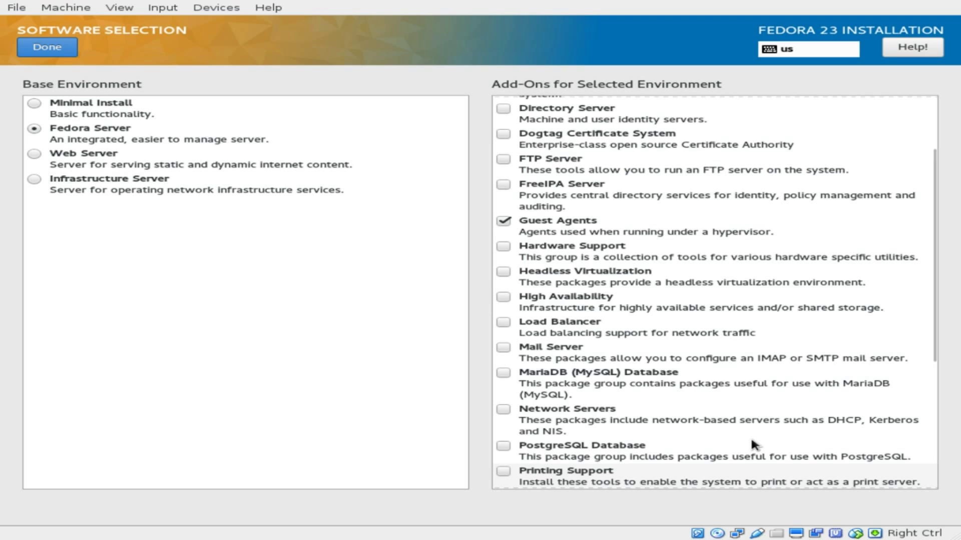
scroll(751, 440, "down", 3)
left_click(752, 441)
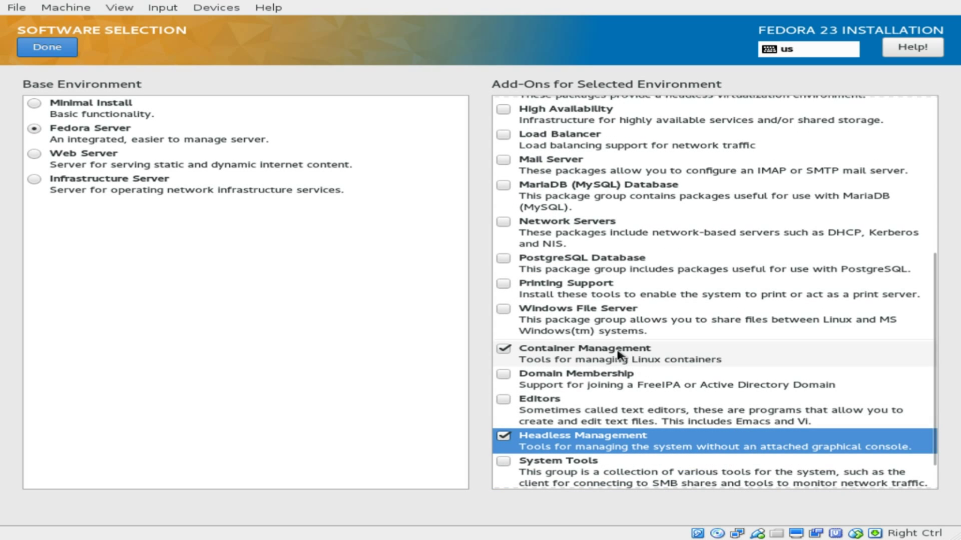
scroll(633, 352, "down", 1)
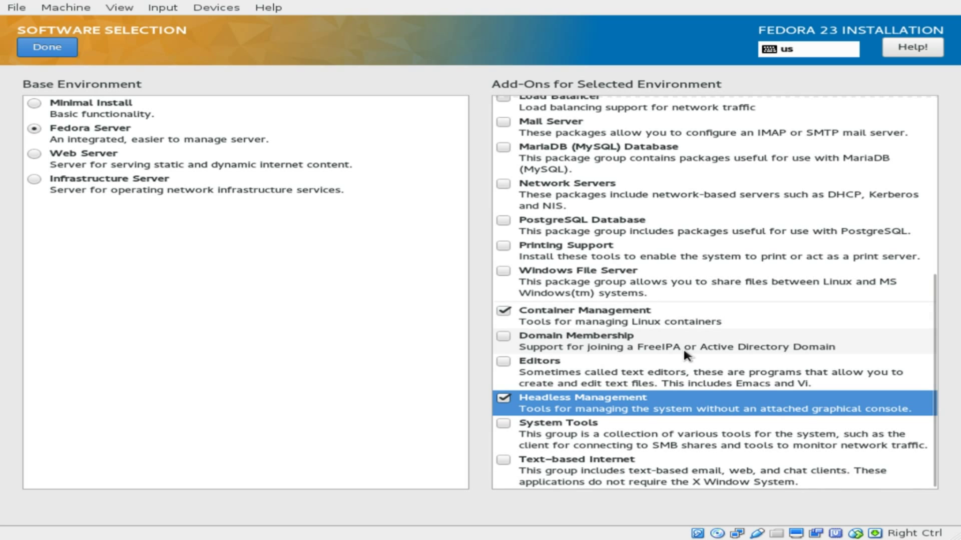
scroll(683, 352, "up", 5)
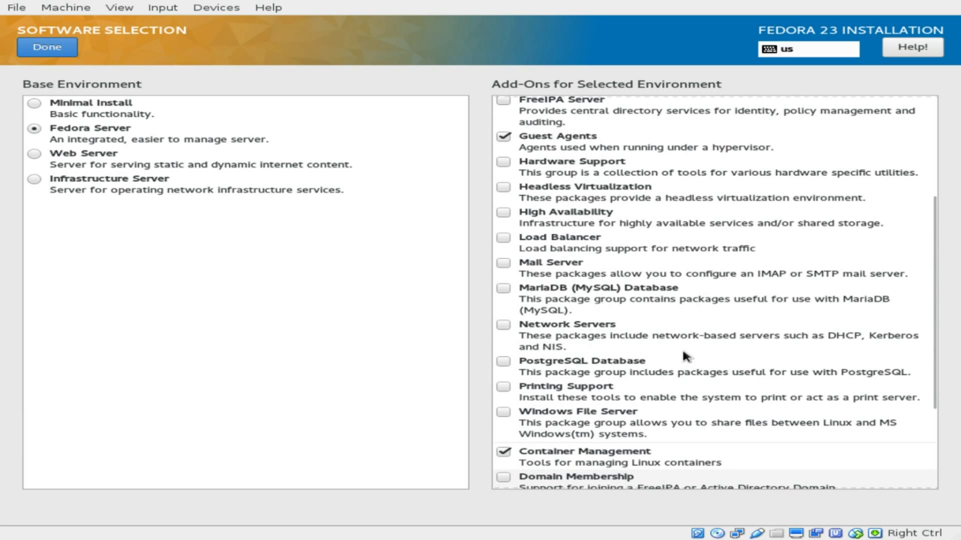
scroll(683, 347, "up", 4)
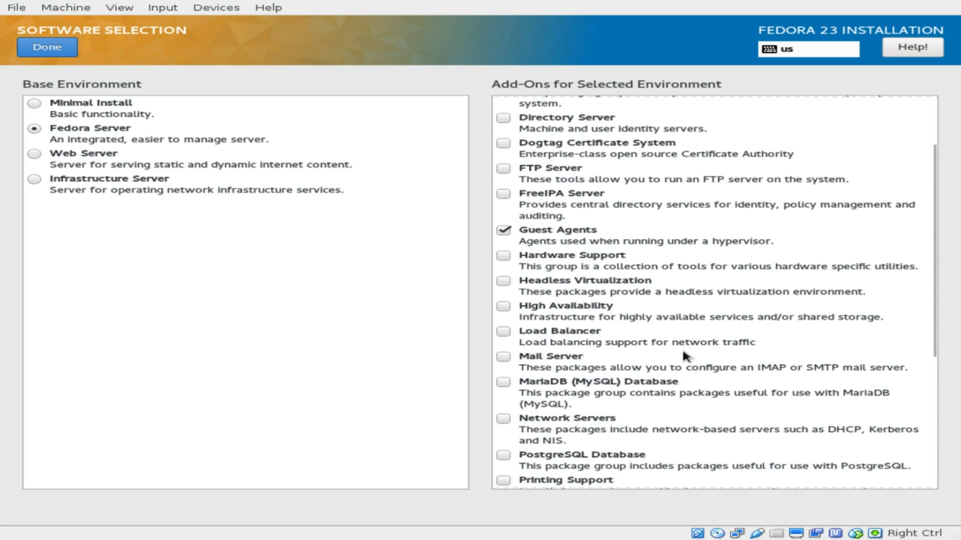
scroll(683, 353, "up", 1)
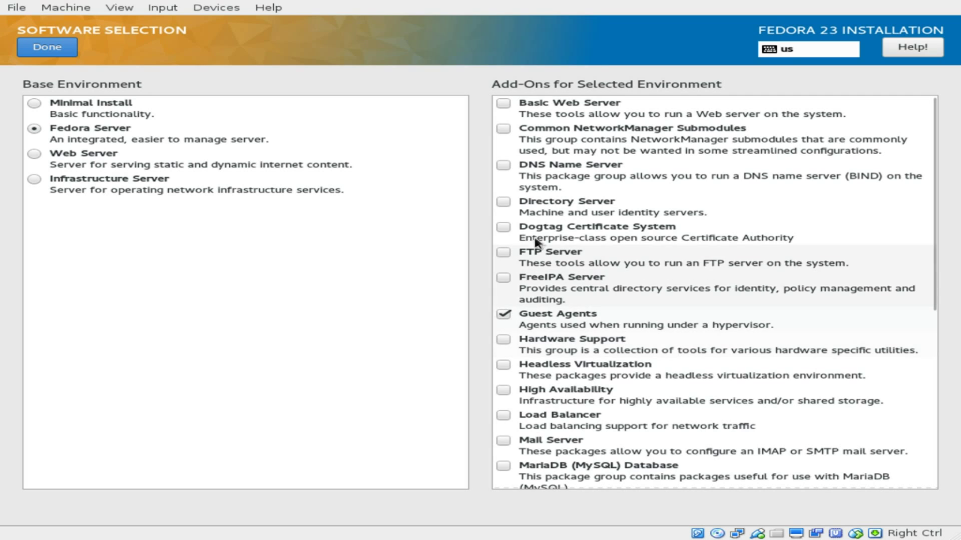
left_click(55, 50)
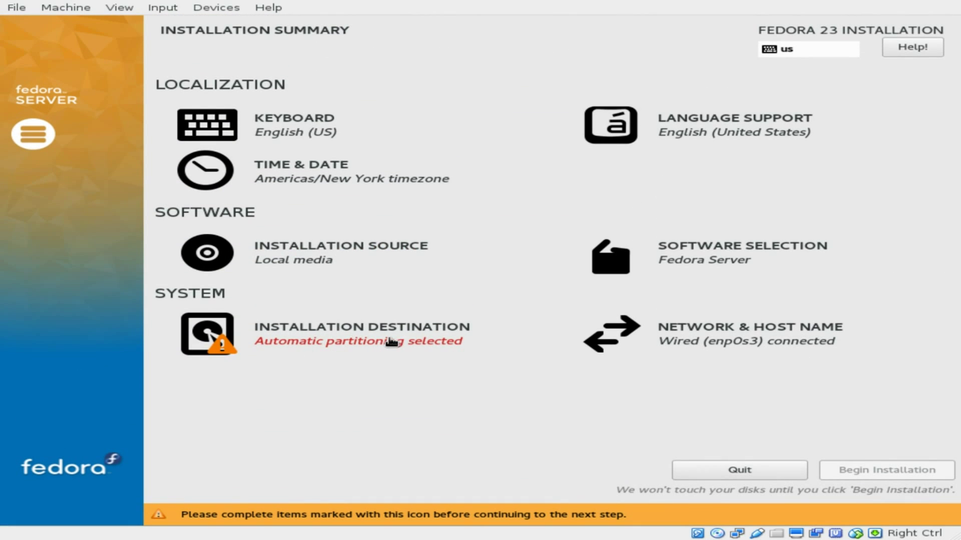
Accept automatic partitioning of the 30 GiB disk as the installation destination.
left_click(362, 345)
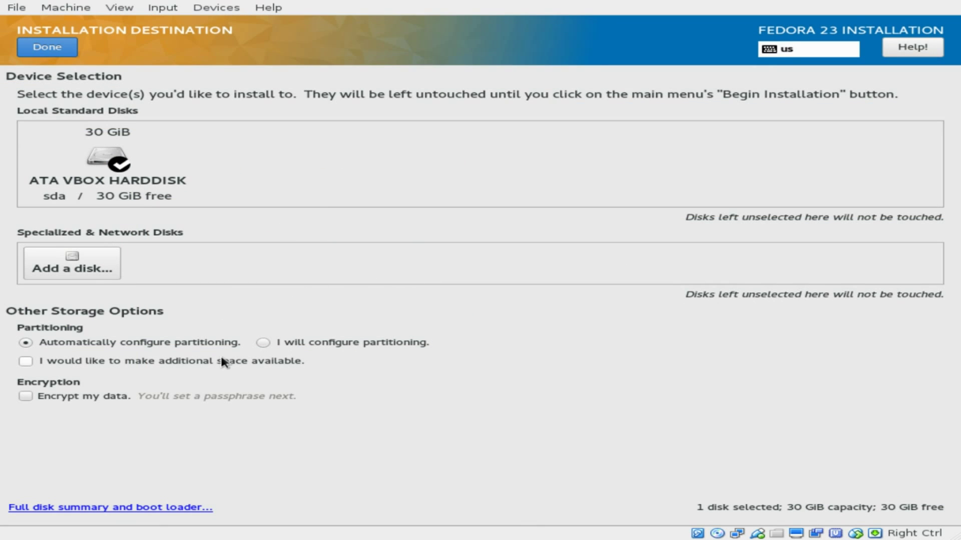
left_click(59, 56)
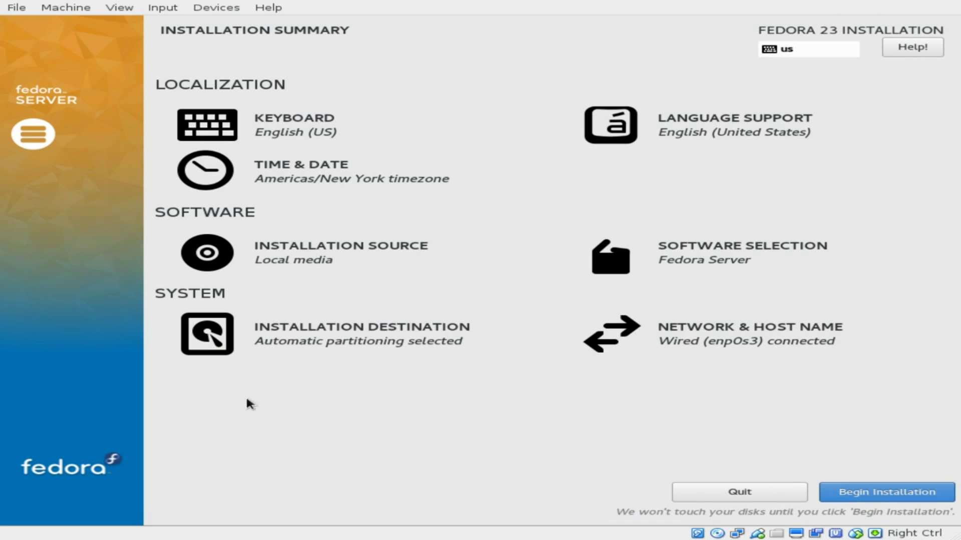
left_click(333, 345)
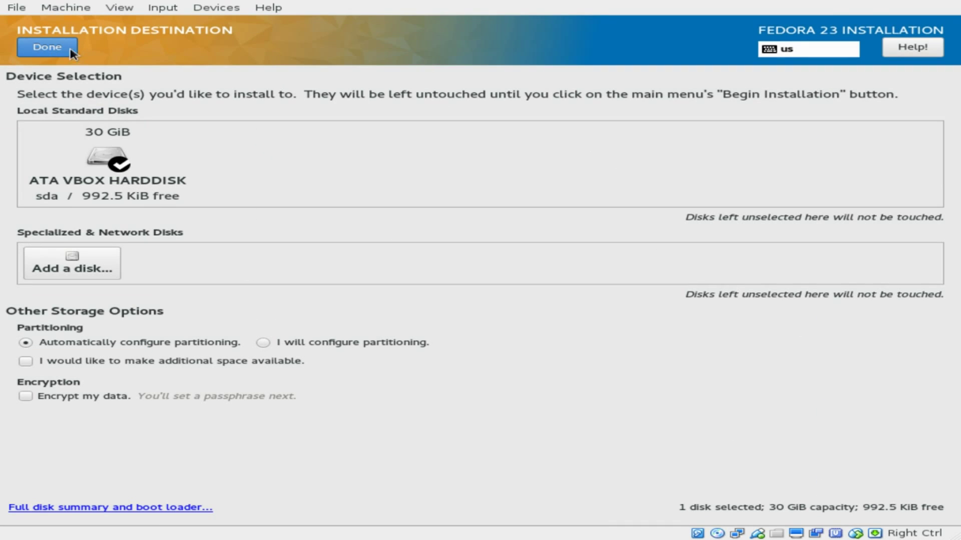
left_click(68, 49)
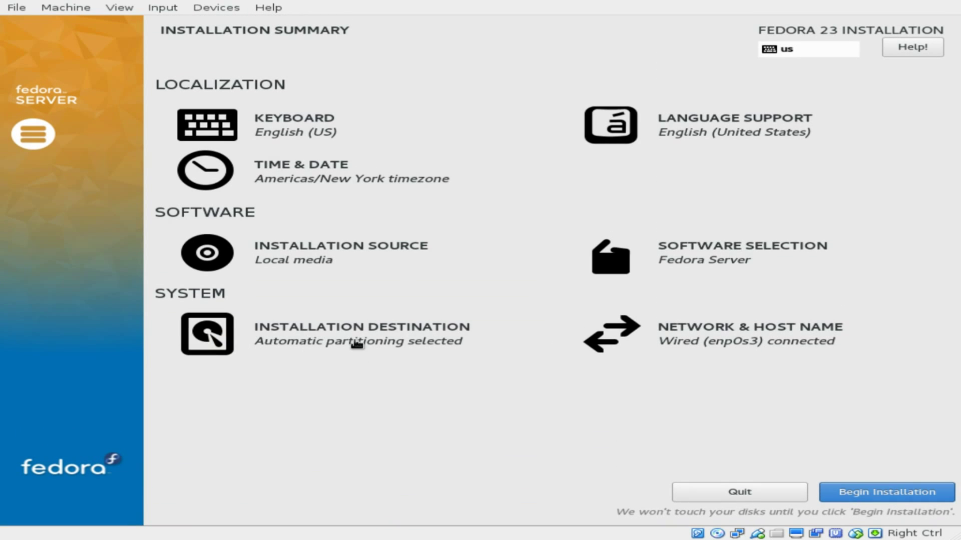
Change the host name to testserver.
left_click(726, 340)
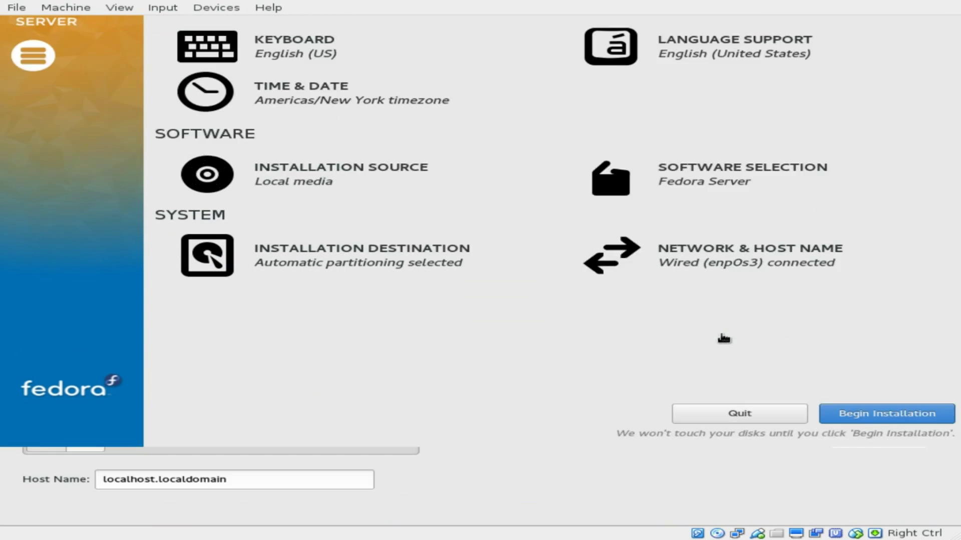
left_click_drag(258, 477, 73, 481)
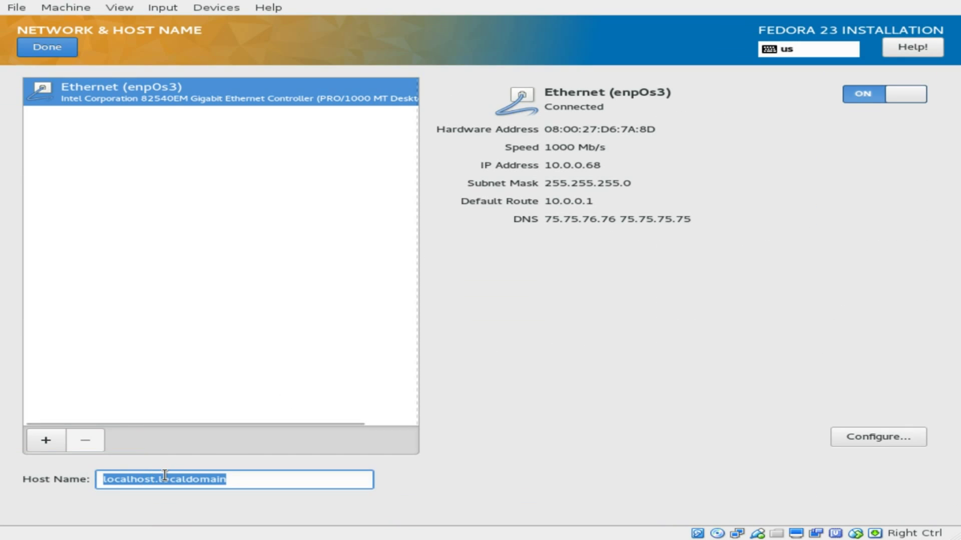
type("testserv")
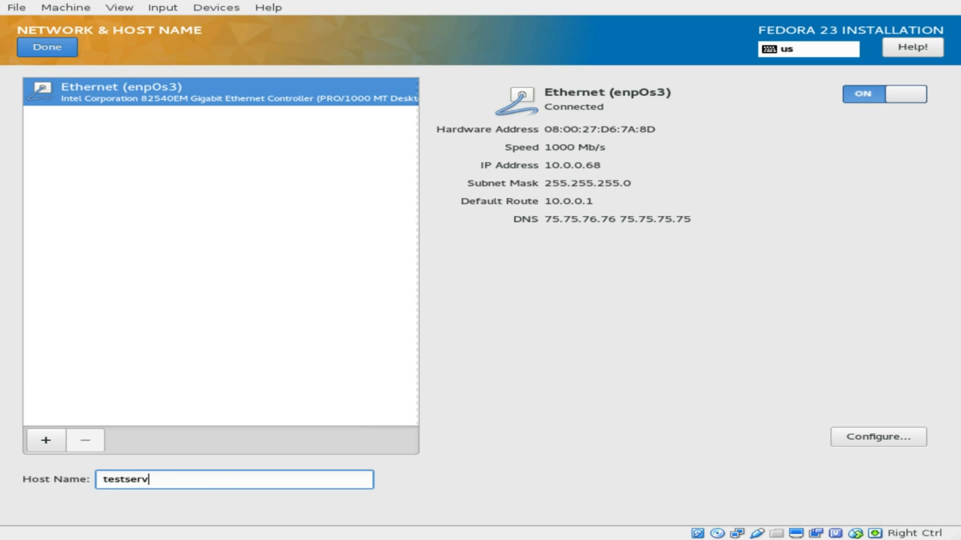
type("er")
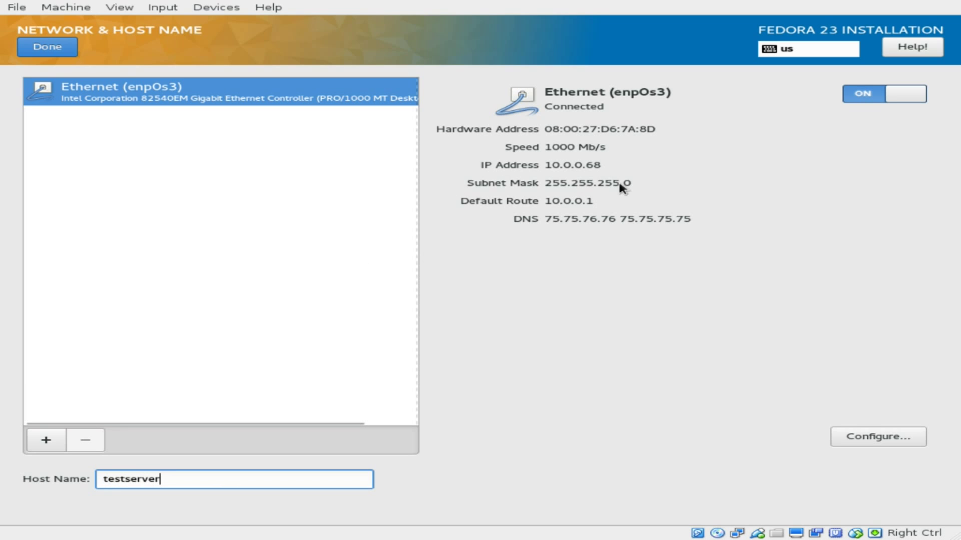
left_click(47, 47)
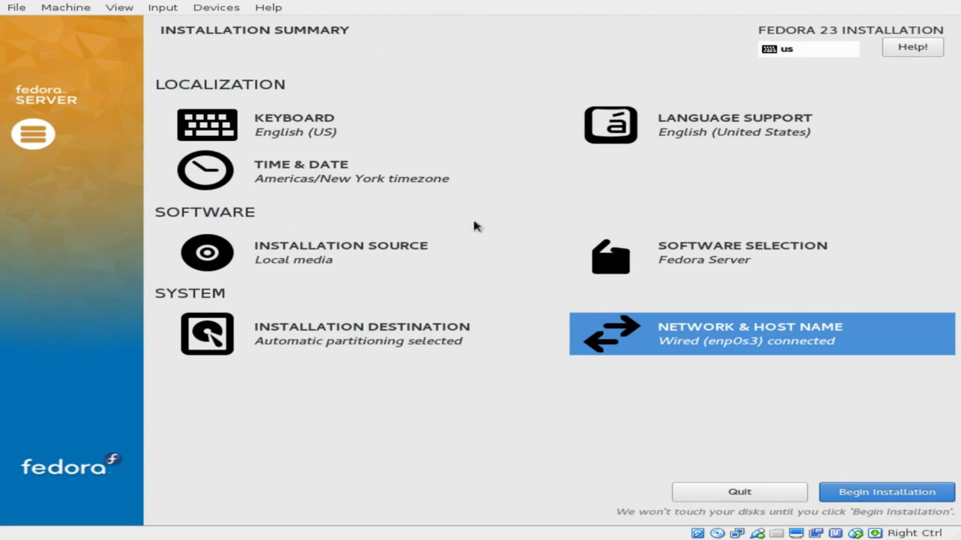
Begin the installation and enter the root password.
left_click(878, 492)
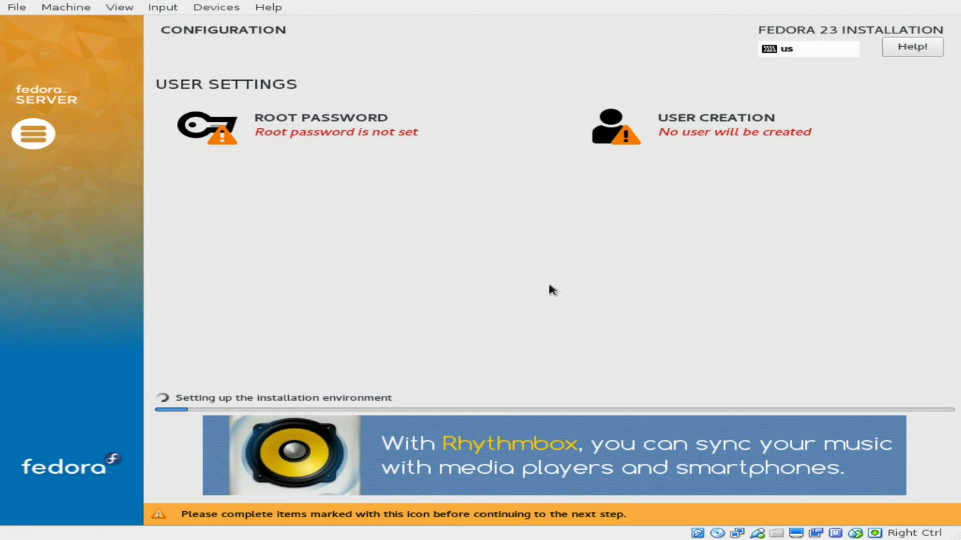
left_click(318, 128)
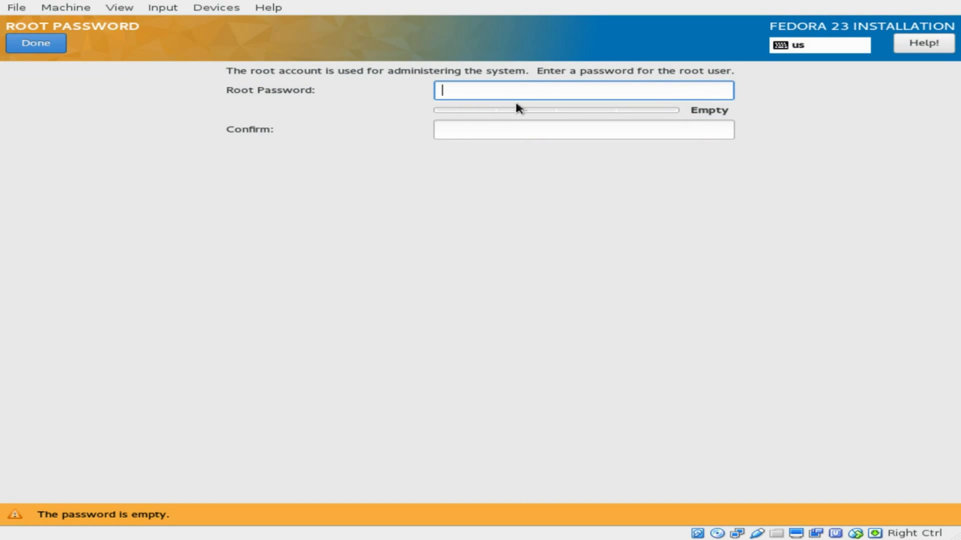
type("aaaaaaaaaa")
key("Tab")
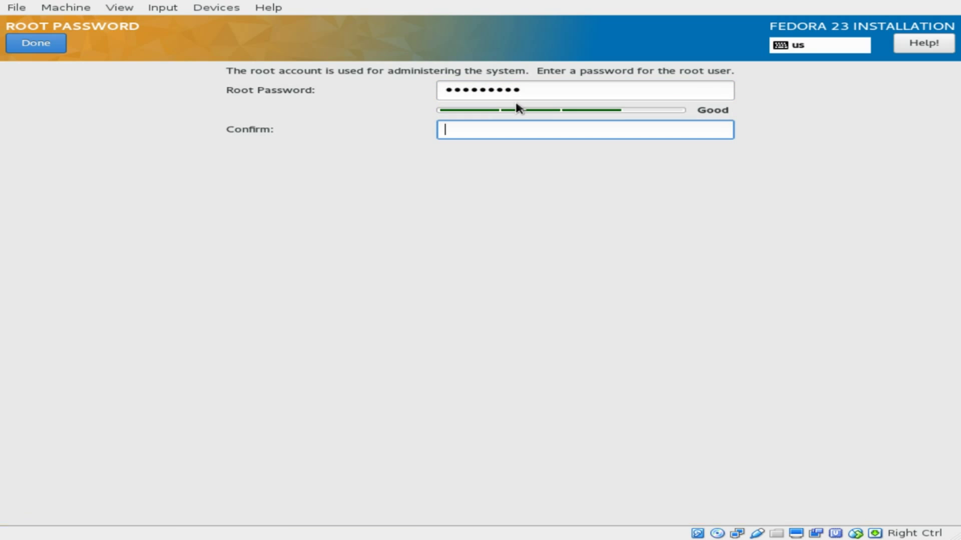
Confirm the root password, then create an administrator user with full name and confirmed password.
type("aaaaaaaaaa")
left_click(44, 49)
left_click(692, 128)
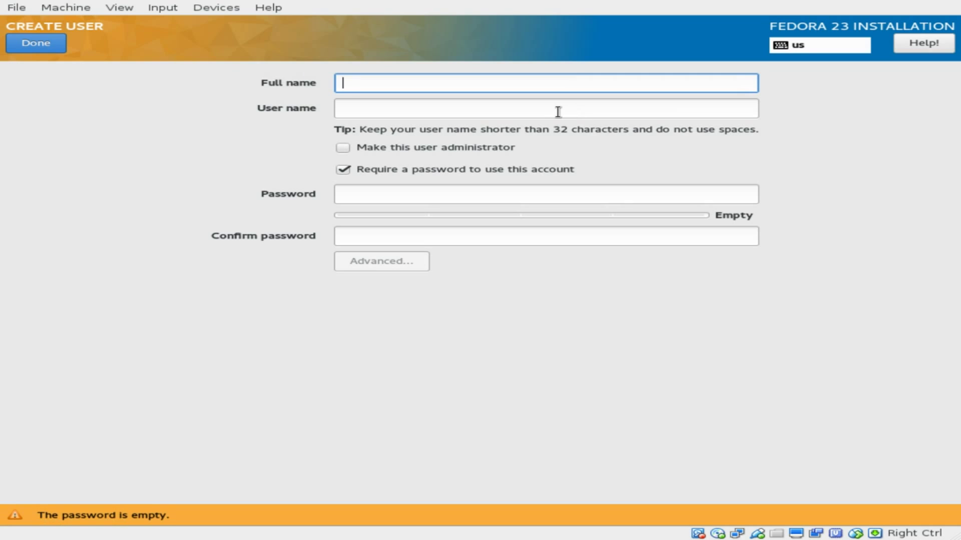
type("martino")
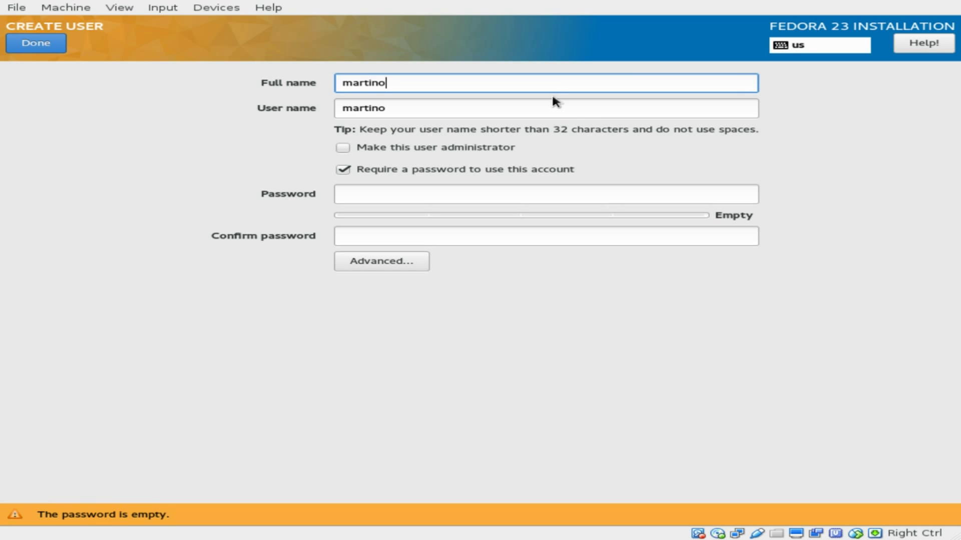
left_click(484, 147)
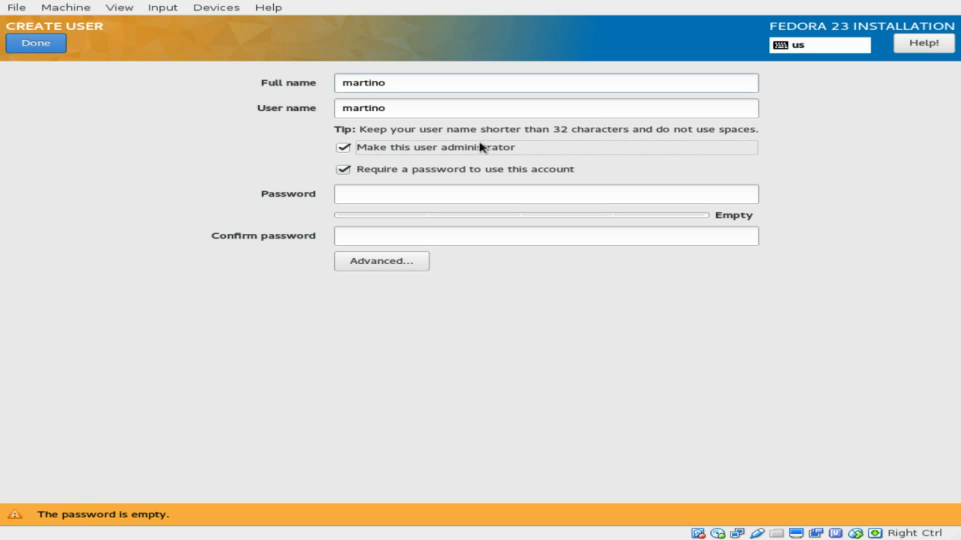
left_click(481, 195)
type("**********")
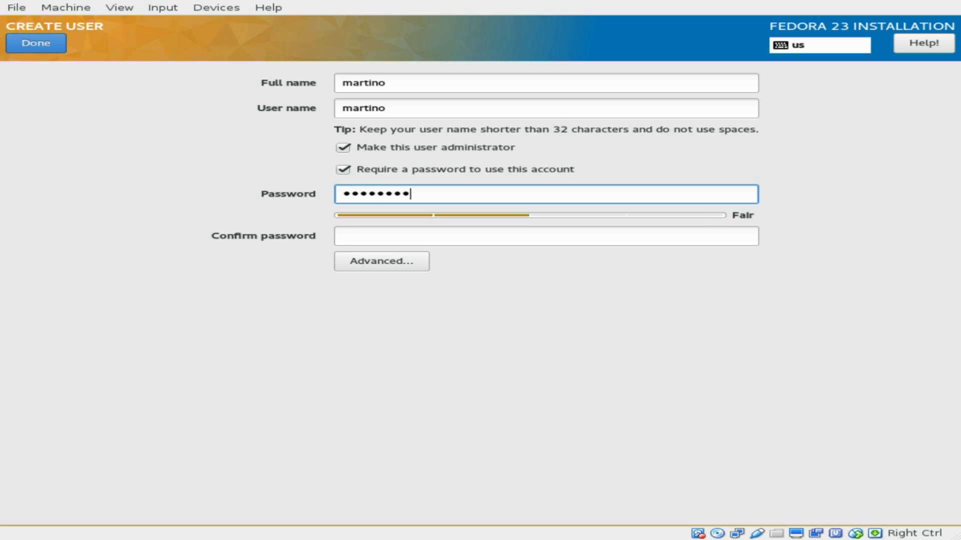
key("Tab")
type("**********")
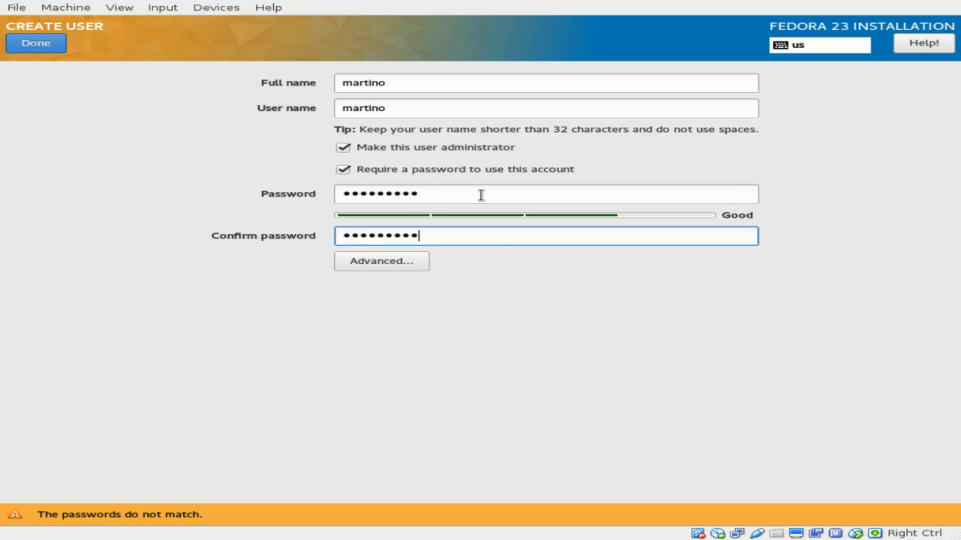
left_click(40, 42)
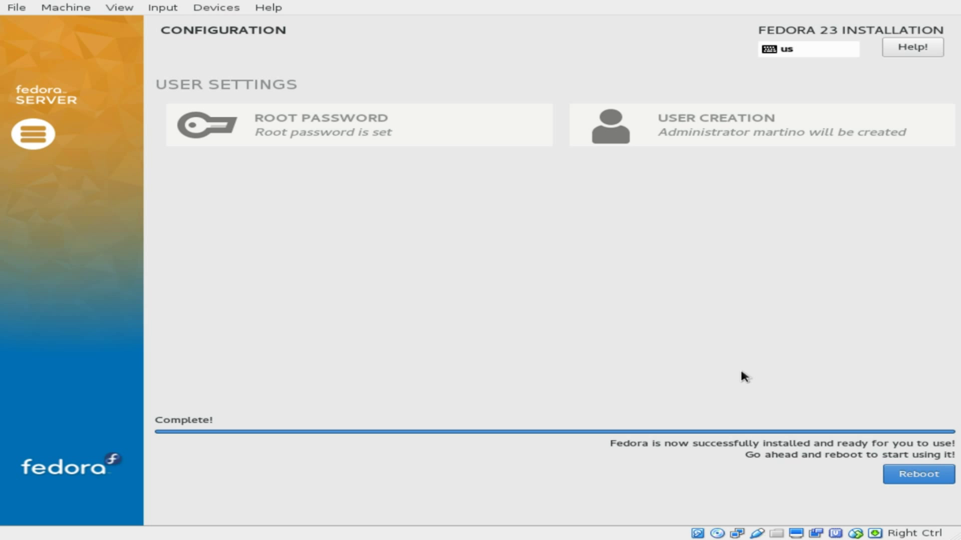
Reboot and reset the VM, then boot the Fedora Server Edition entry.
left_click(905, 478)
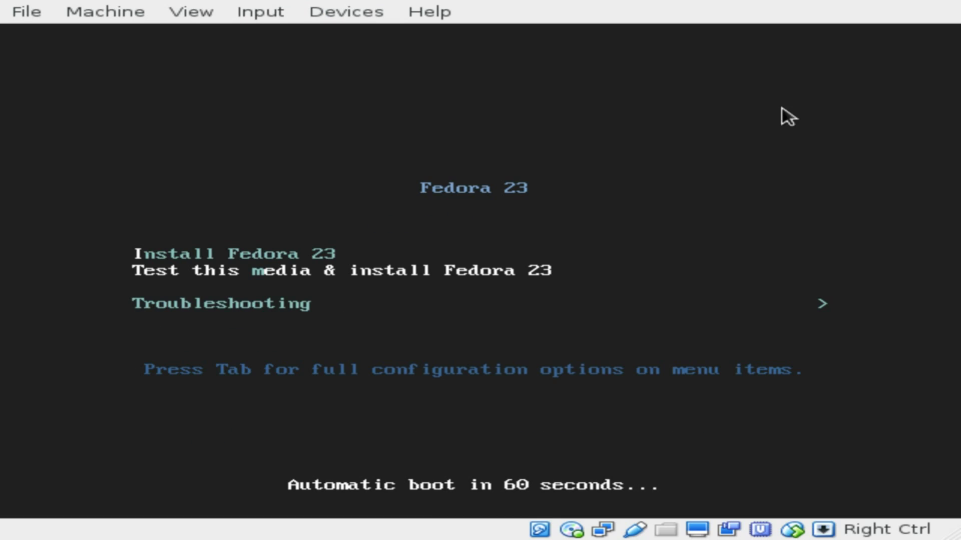
left_click(117, 14)
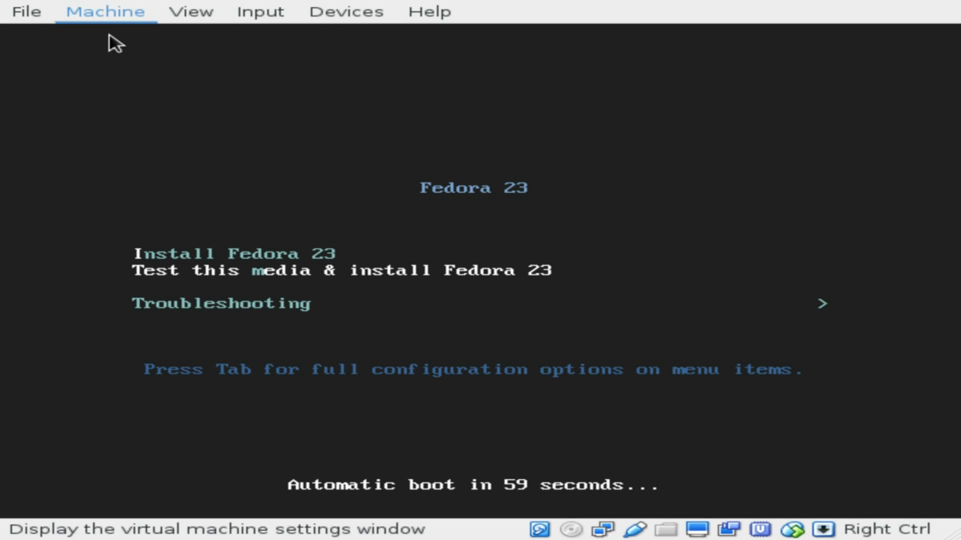
left_click(153, 142)
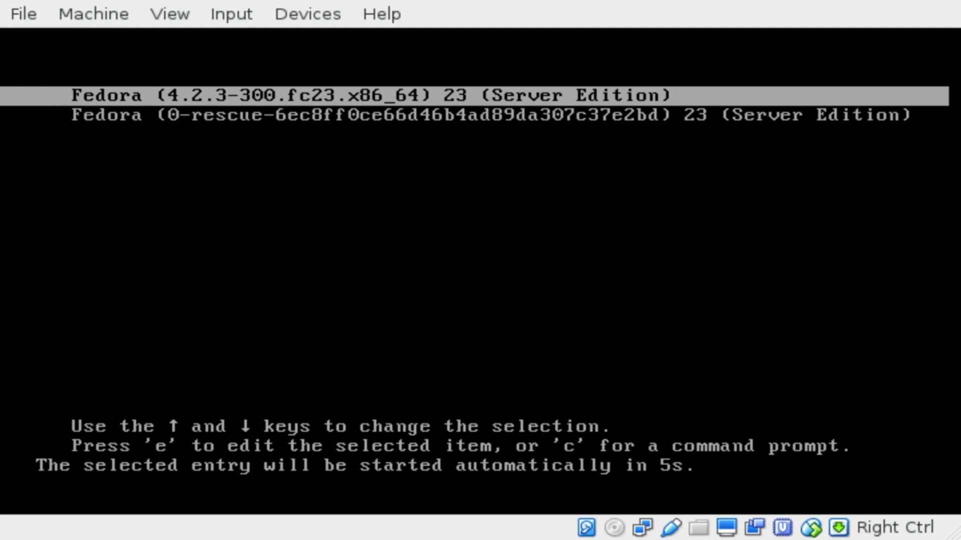
key("Return")
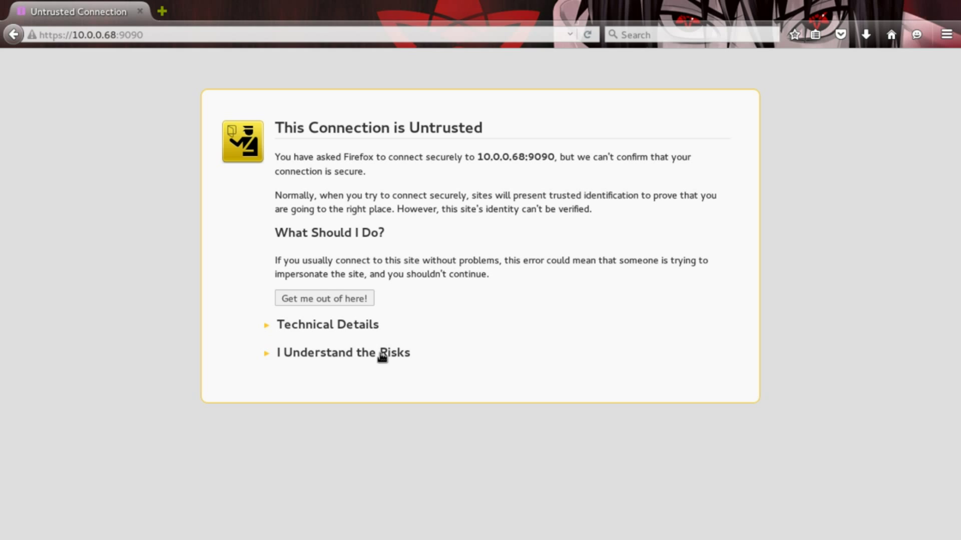
Accept the certificate risk and log into Cockpit with the administrator's user name and password.
left_click(382, 354)
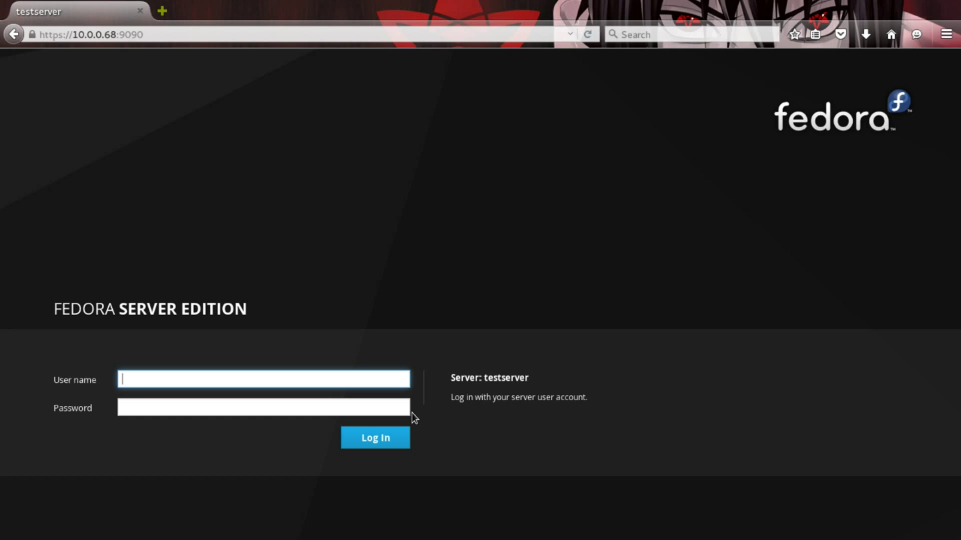
left_click_drag(484, 378, 529, 383)
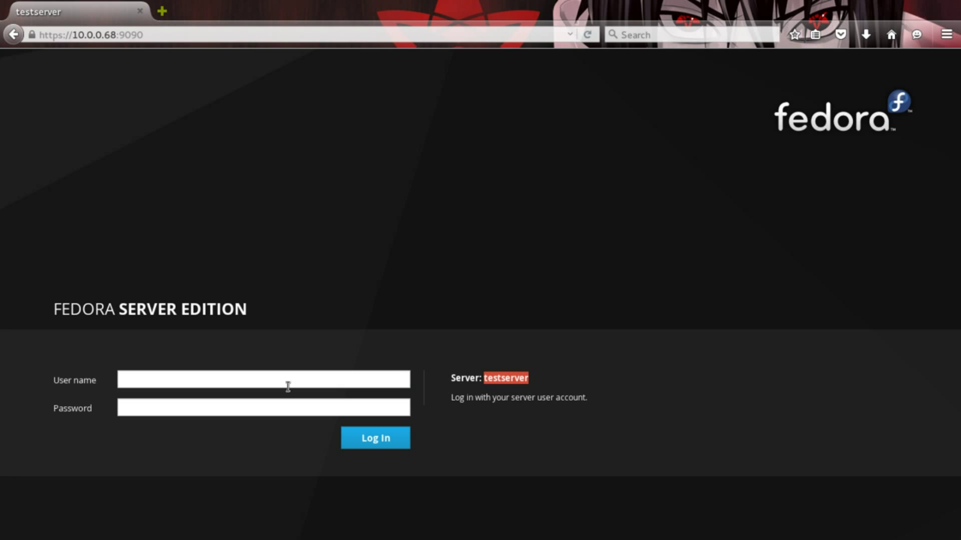
left_click(269, 383)
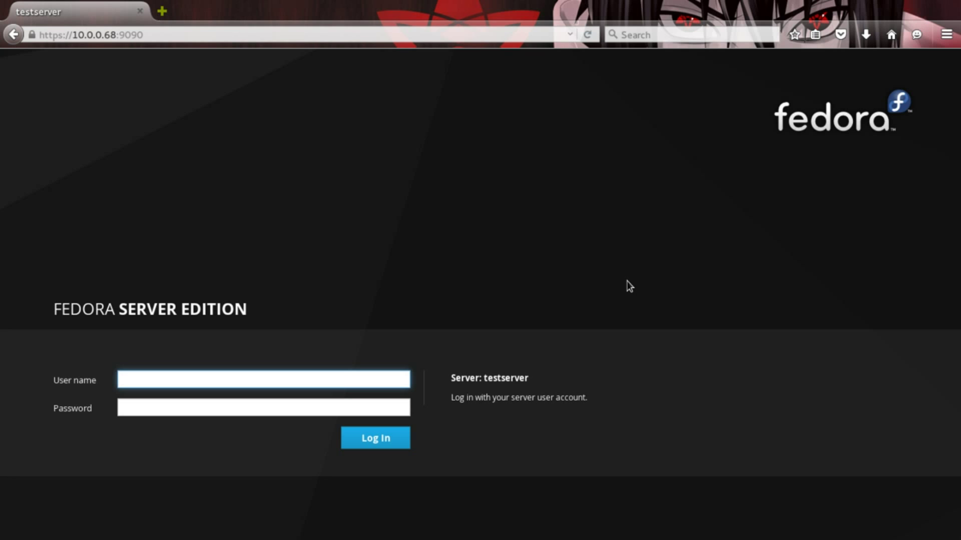
type("martino")
key("Tab")
type("••••••••••")
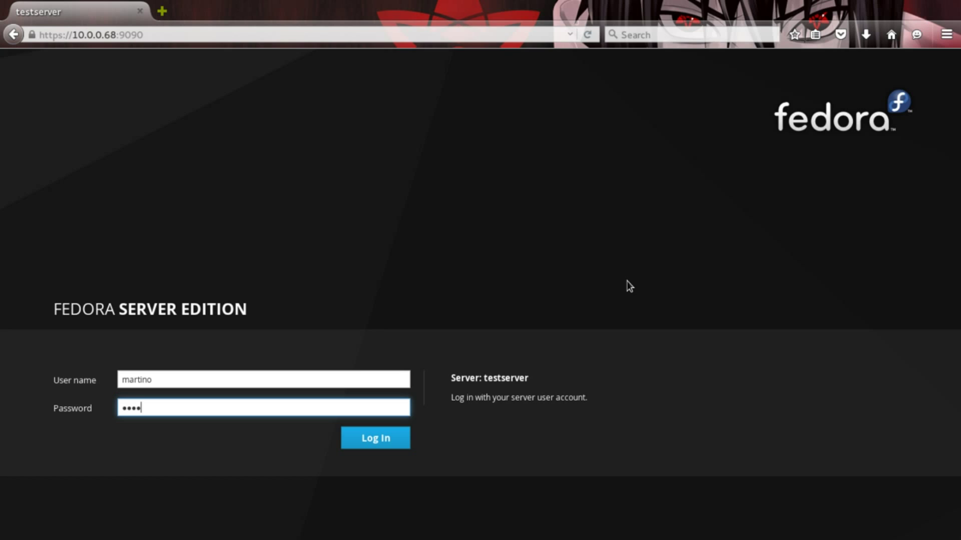
key("Return")
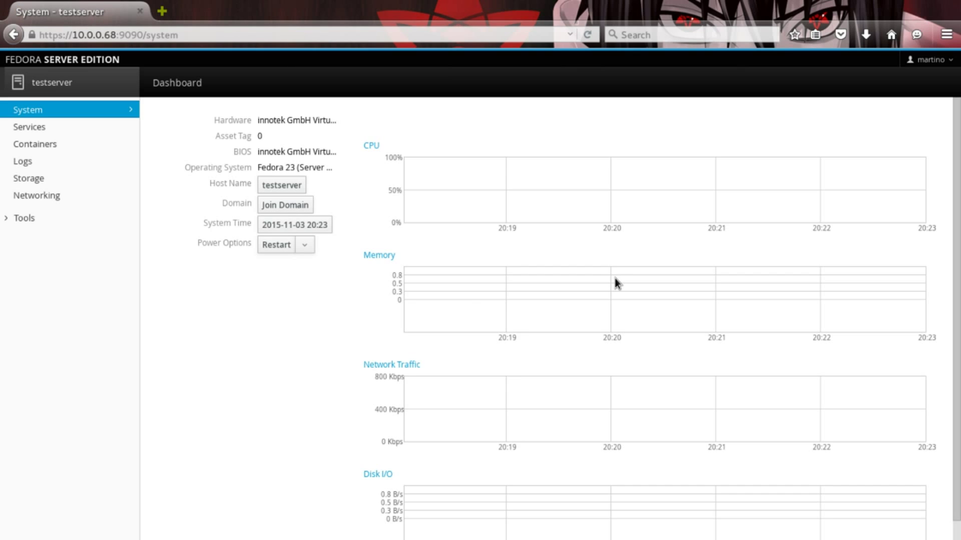
left_click(282, 186)
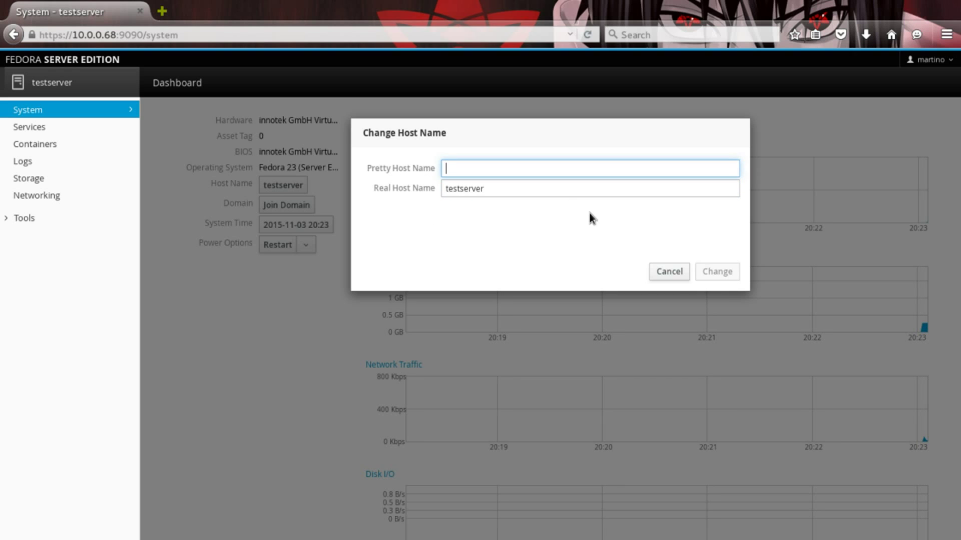
left_click(686, 276)
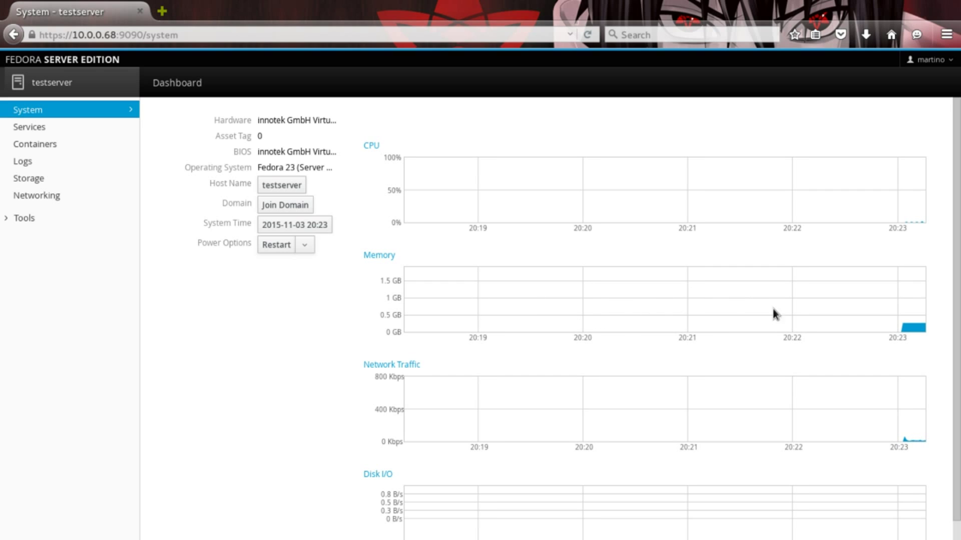
scroll(553, 338, "down", 1)
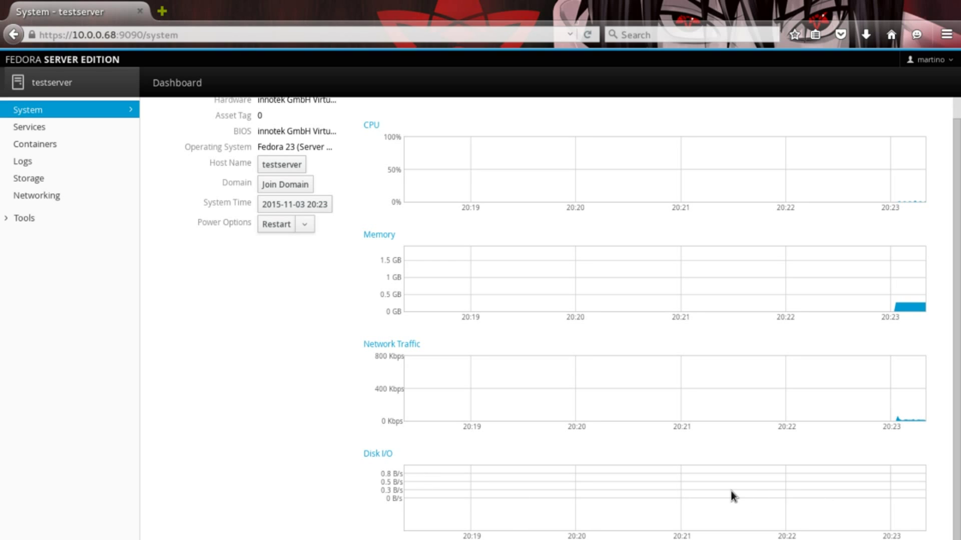
scroll(665, 381, "up", 1)
scroll(709, 316, "down", 1)
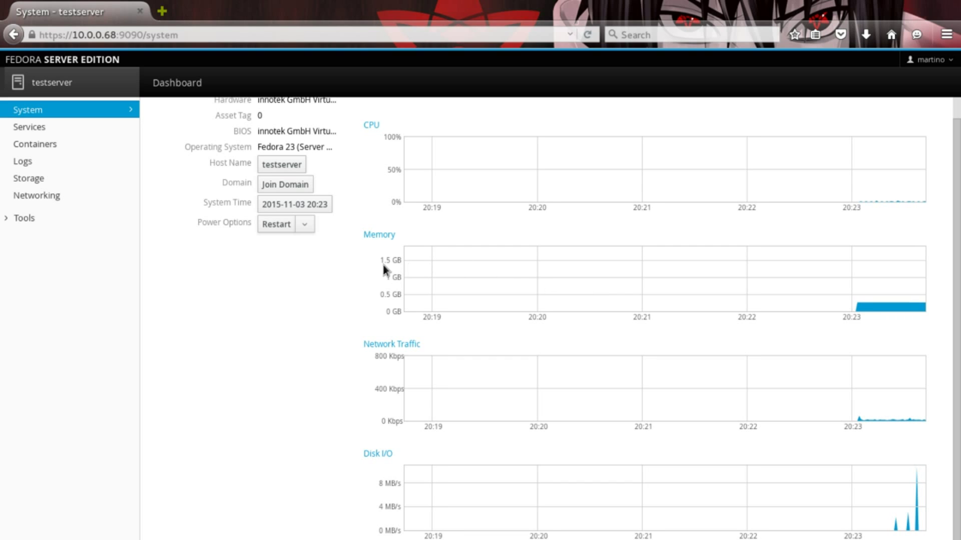
left_click(305, 225)
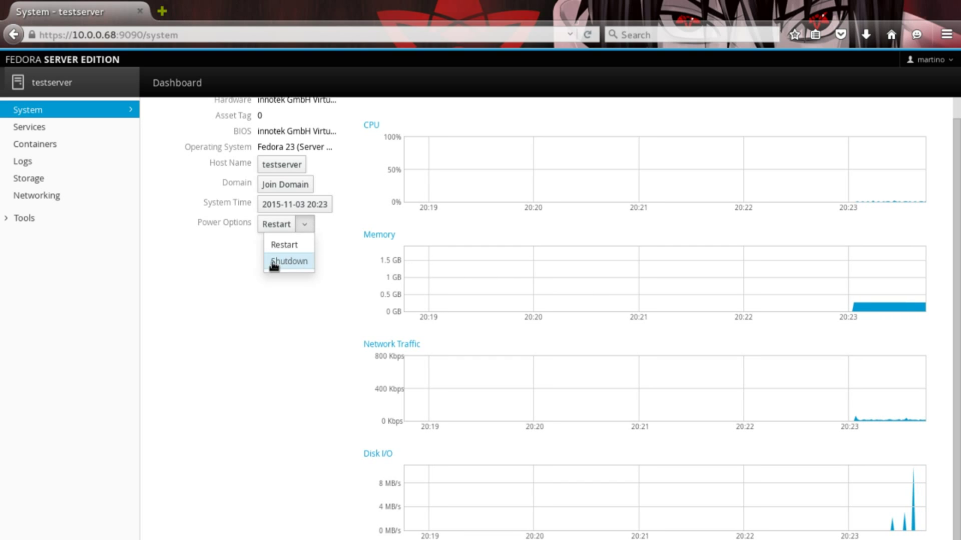
left_click(258, 336)
scroll(361, 258, "up", 1)
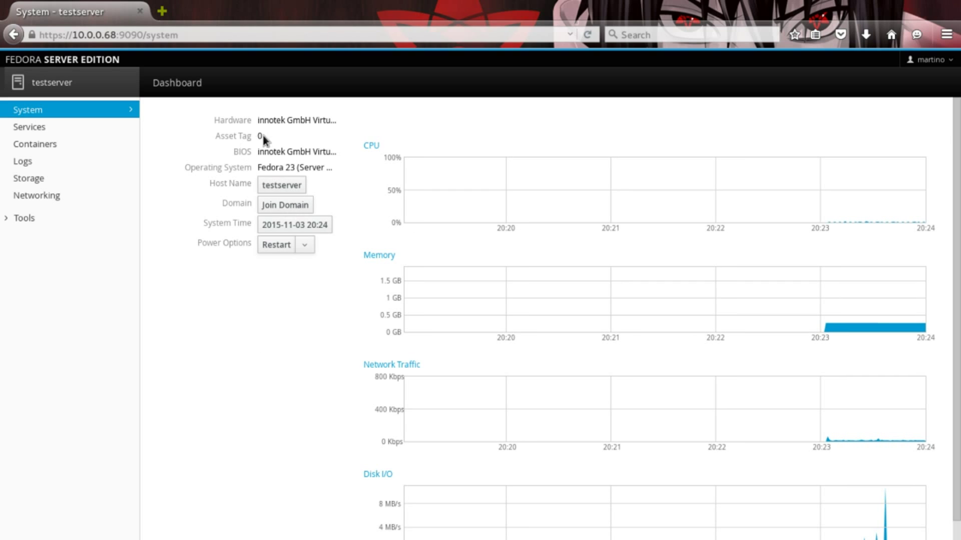
View the Targets, System Services, Sockets, Timers and Paths lists on the Services page.
left_click(40, 128)
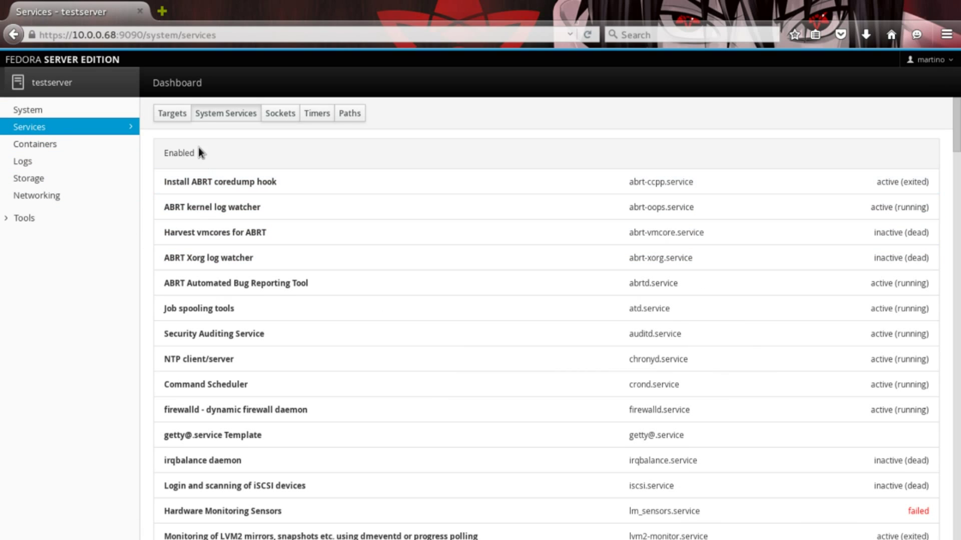
left_click(172, 113)
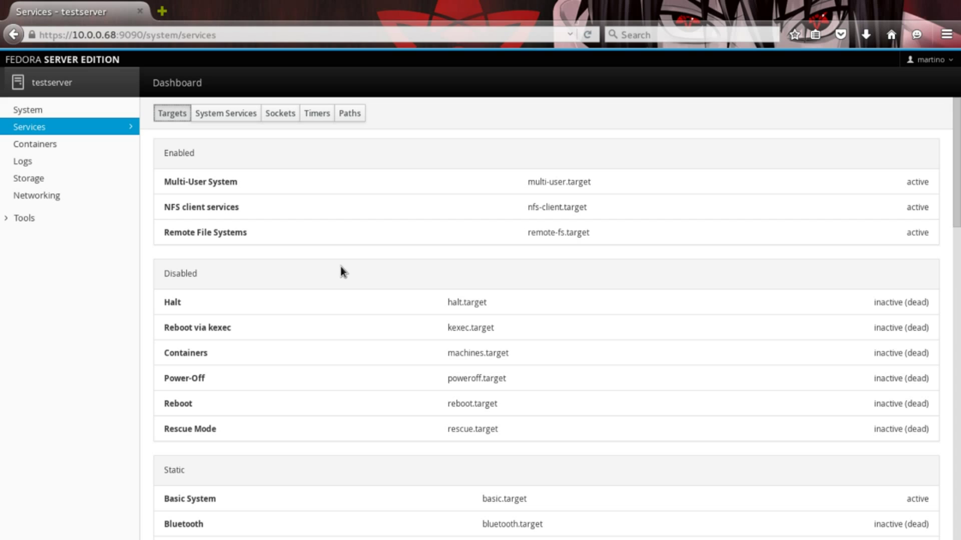
left_click(230, 114)
left_click(292, 114)
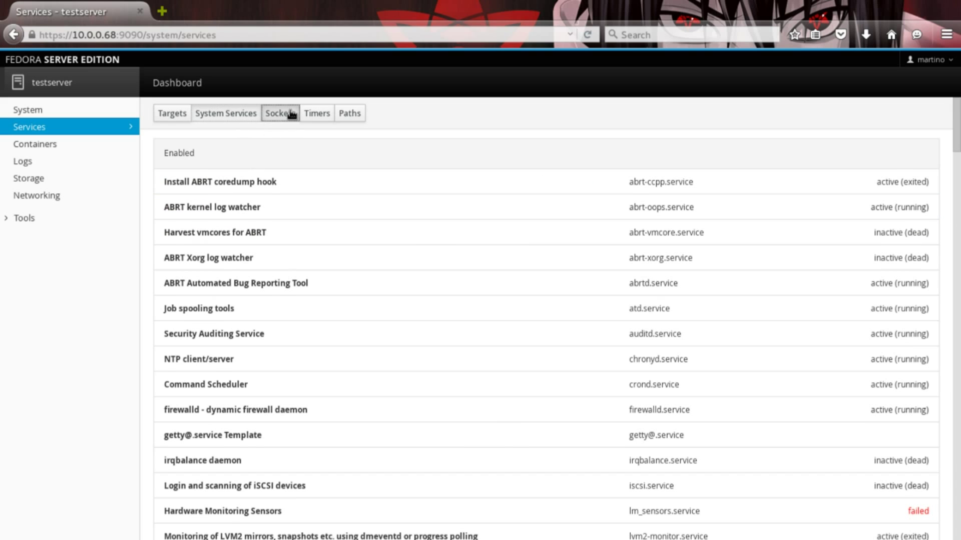
left_click(316, 113)
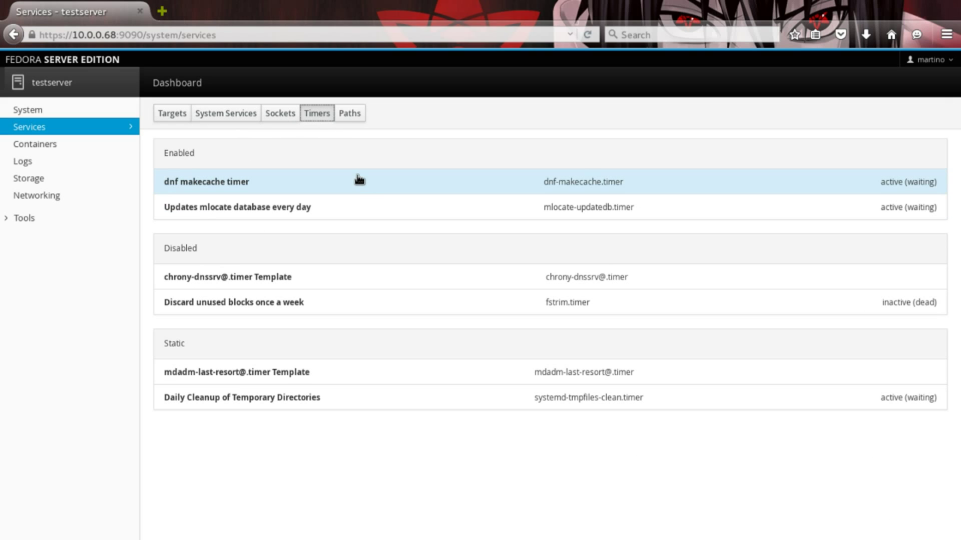
left_click(346, 114)
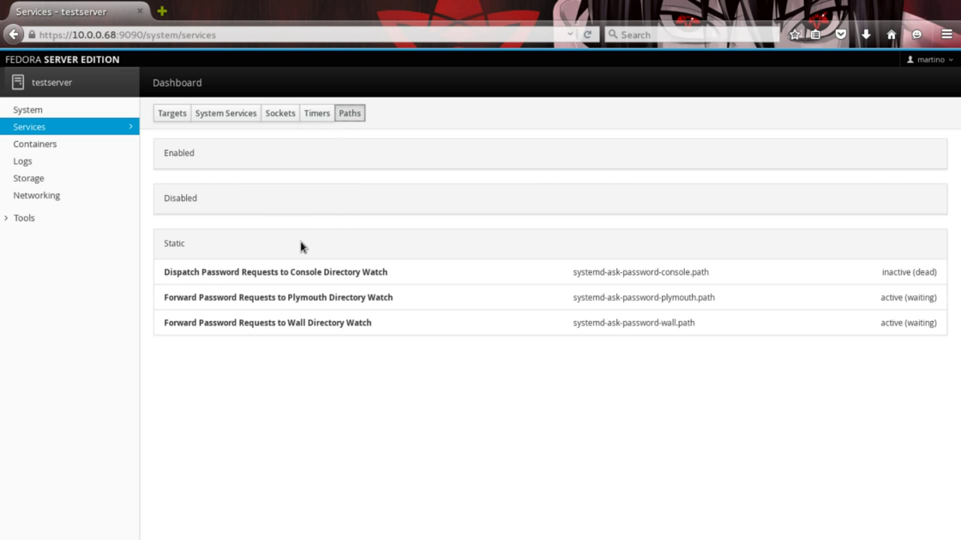
Open the Containers page and start the Docker service.
left_click(86, 146)
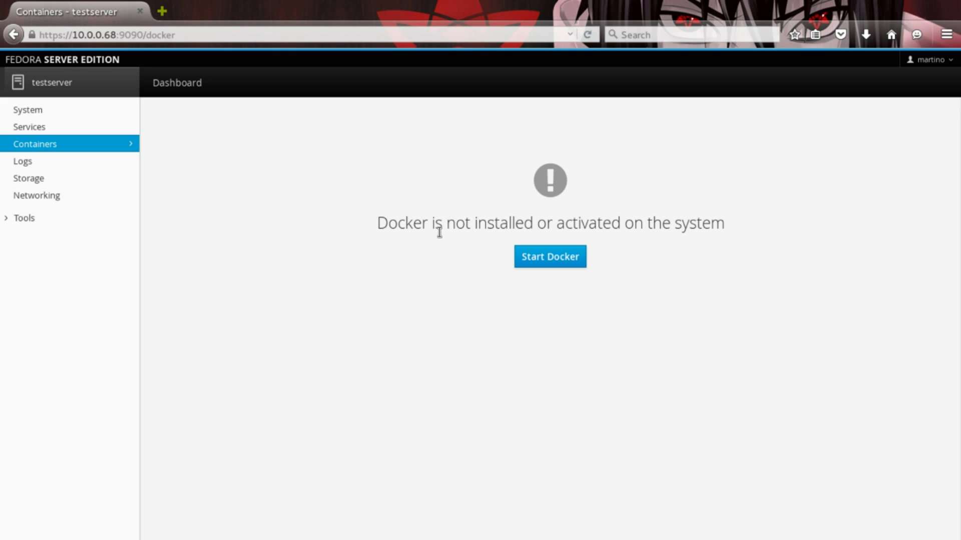
left_click(581, 262)
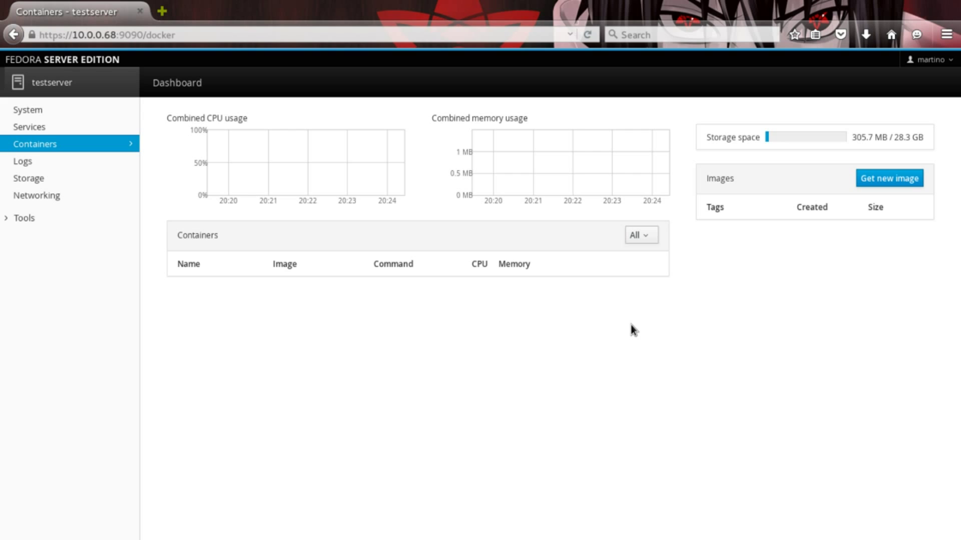
Search images for 'ubuntu' and download the ubuntu image at tag latest.
left_click(889, 179)
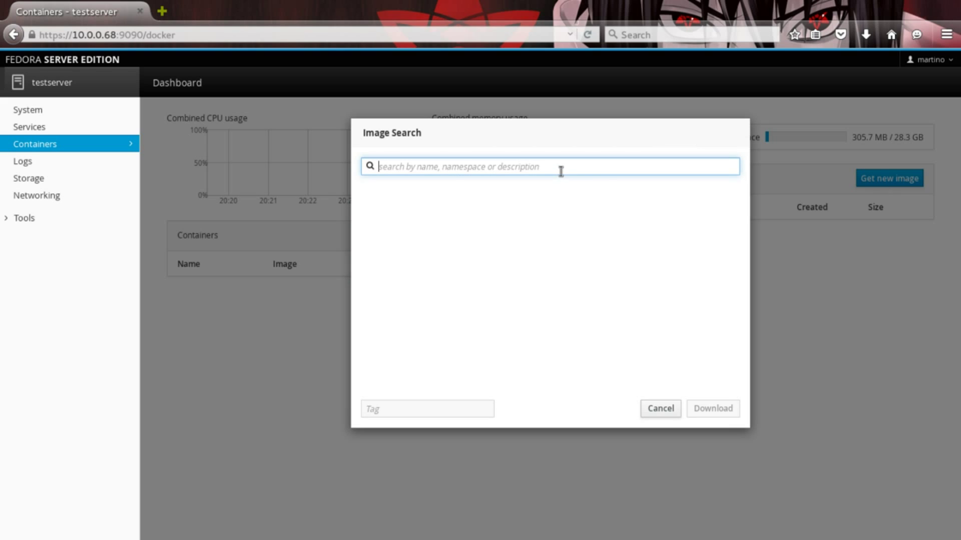
type("ubuntu")
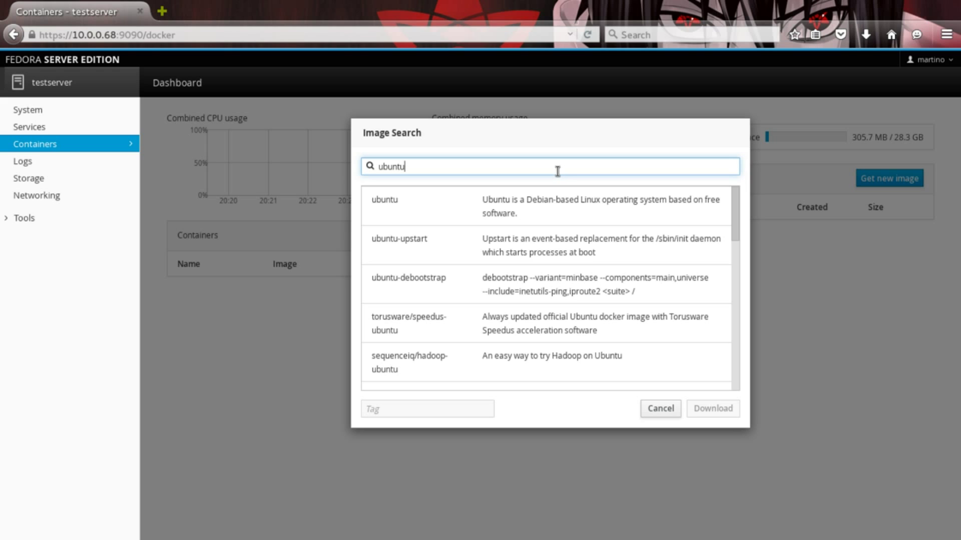
left_click(523, 213)
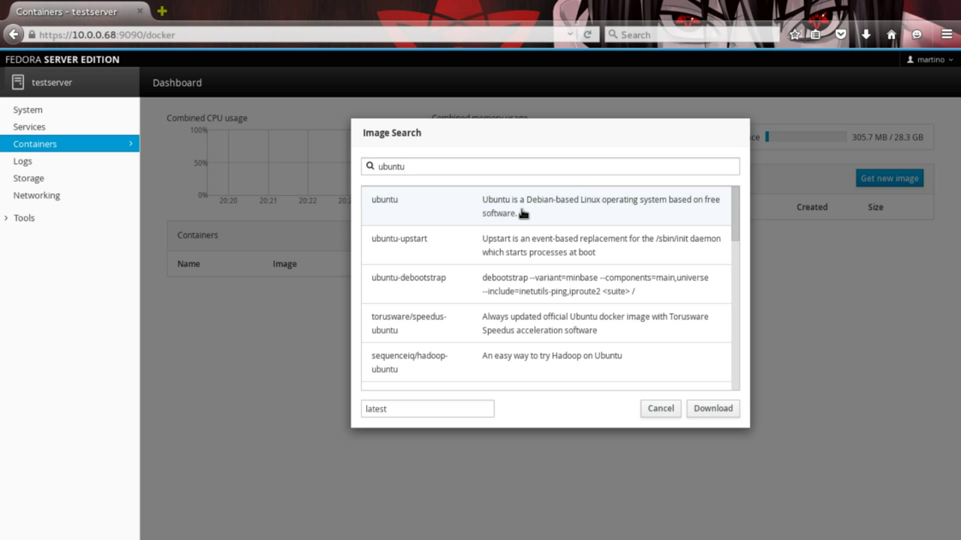
left_click(706, 411)
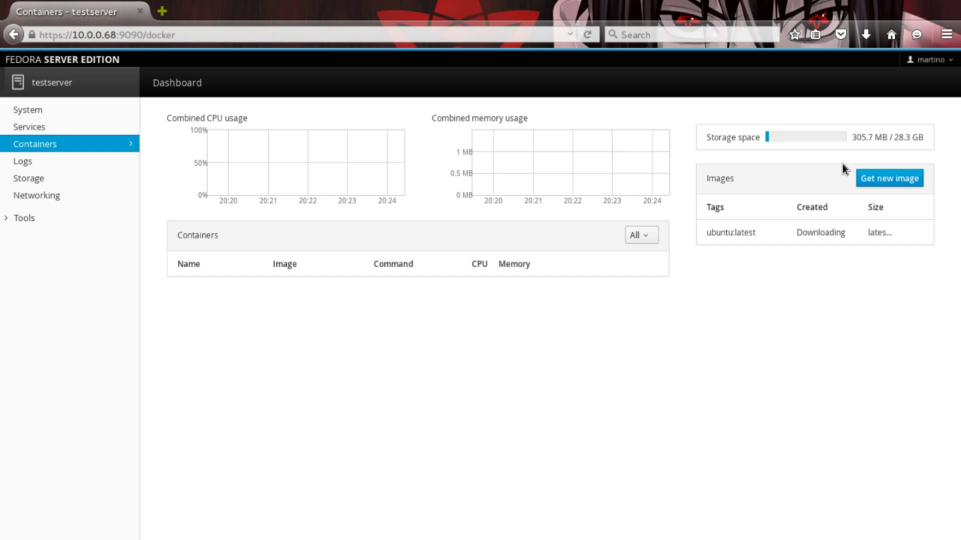
left_click_drag(854, 141, 925, 145)
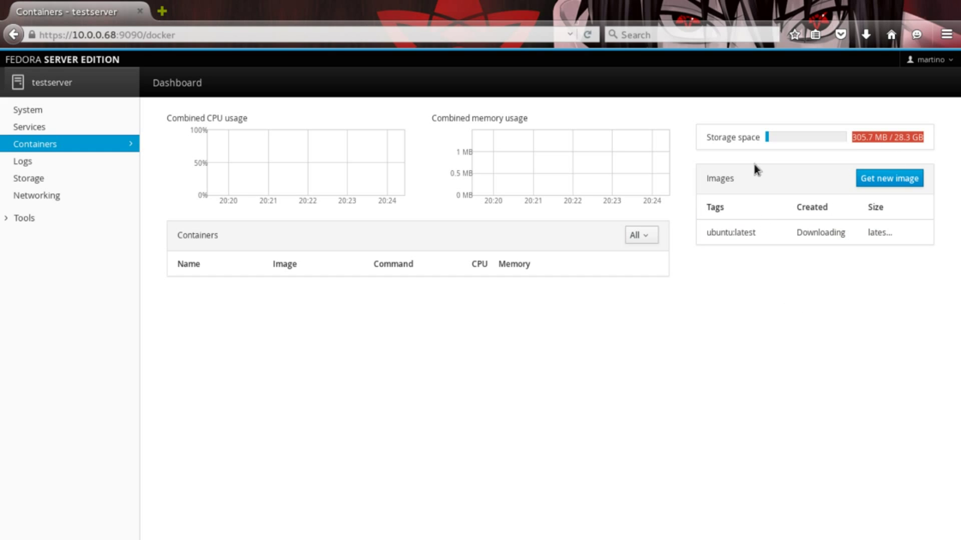
left_click(746, 355)
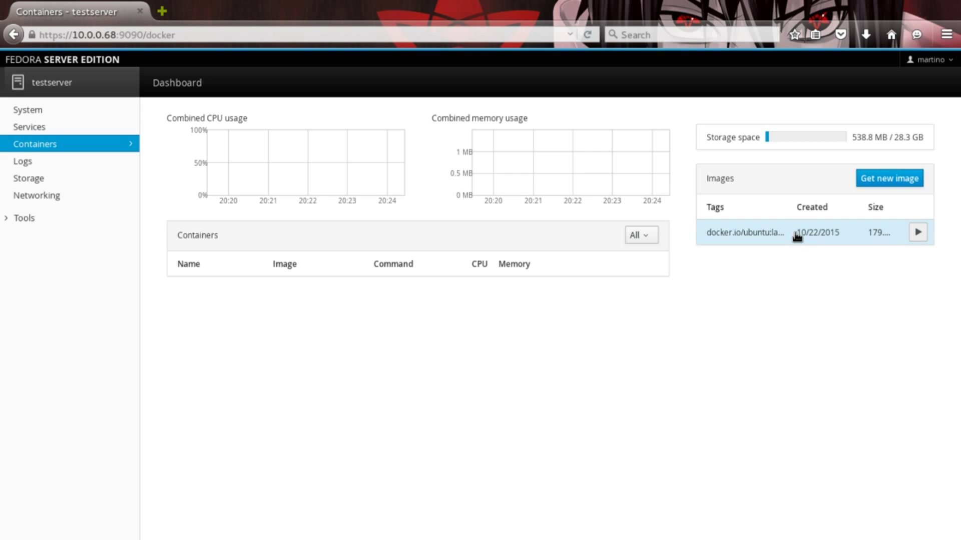
left_click(750, 234)
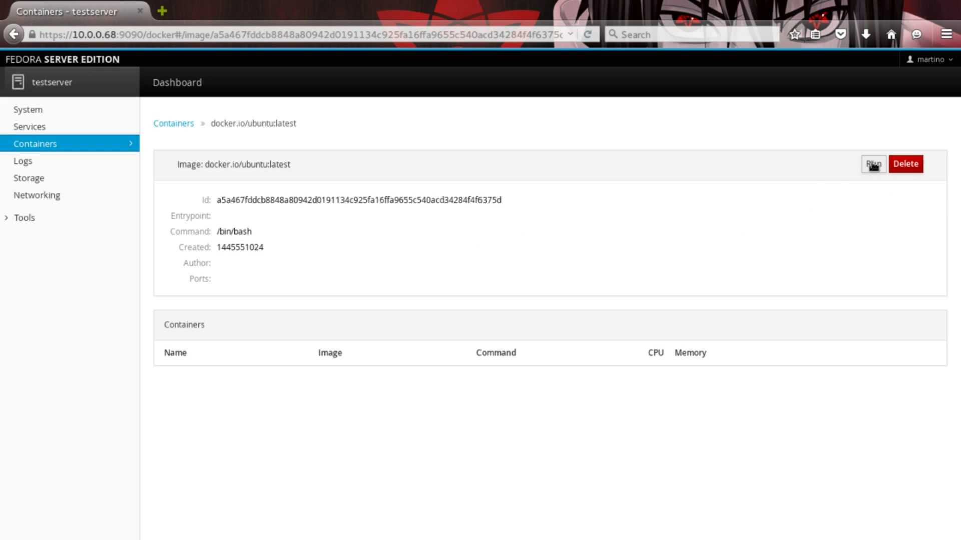
left_click(171, 125)
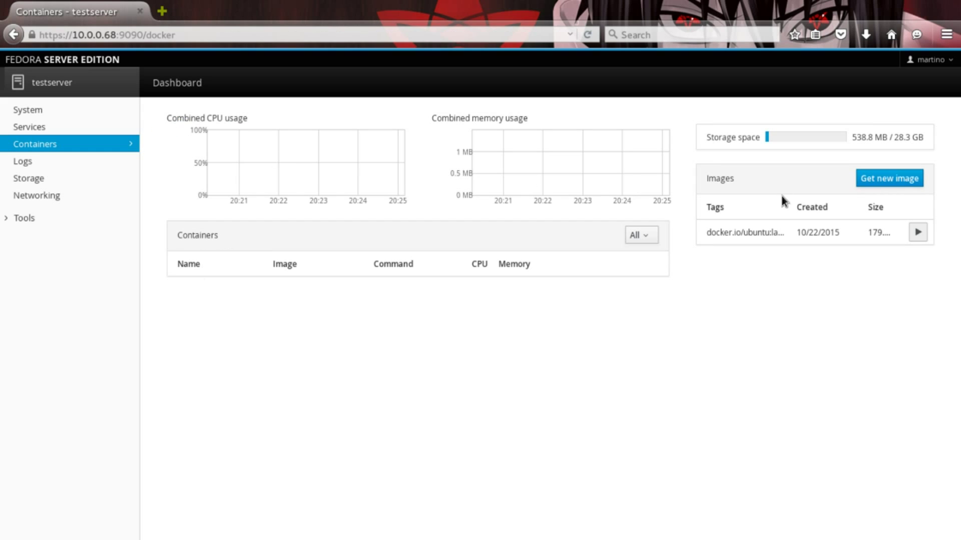
Set up a container named test from the ubuntu image with a 286.2 MB memory limit and 12 CPU shares.
left_click(918, 233)
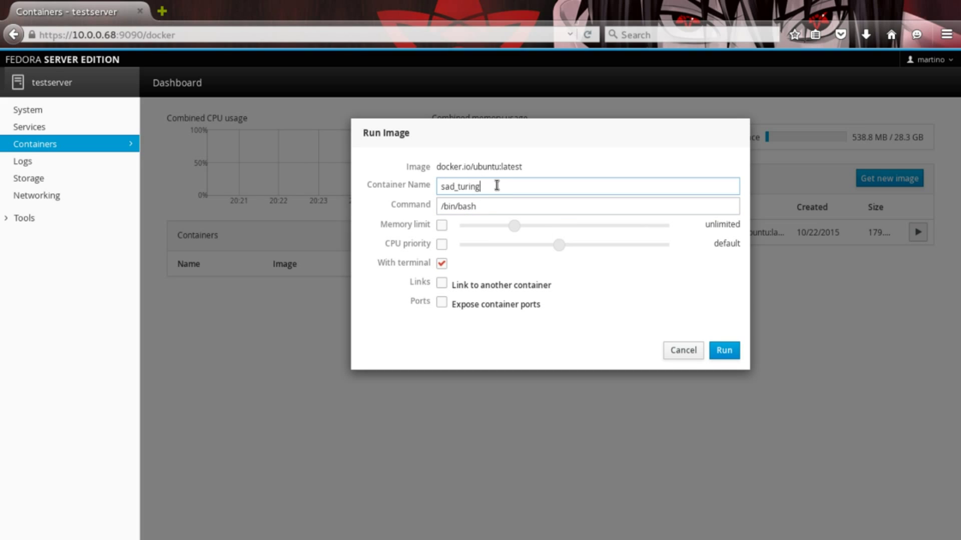
left_click_drag(495, 186, 378, 181)
type("test")
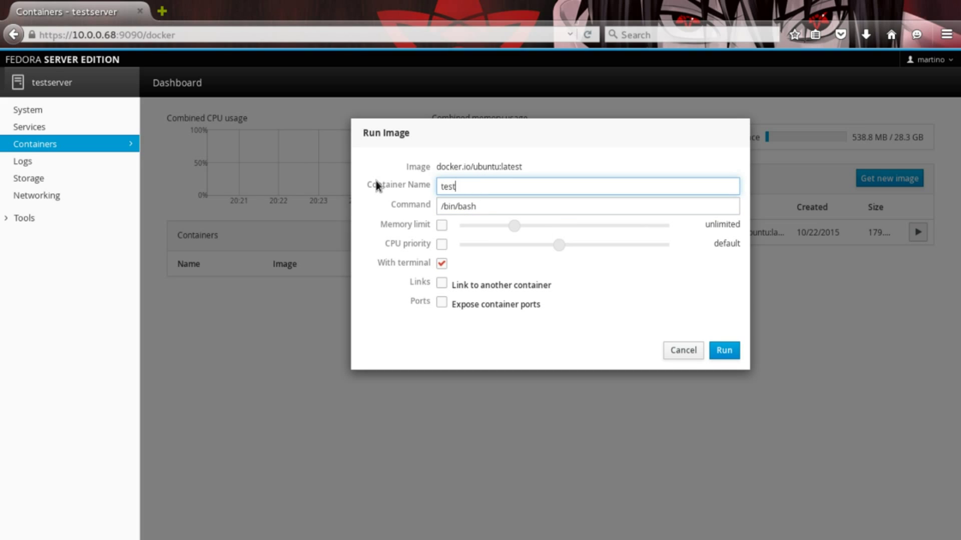
left_click(440, 226)
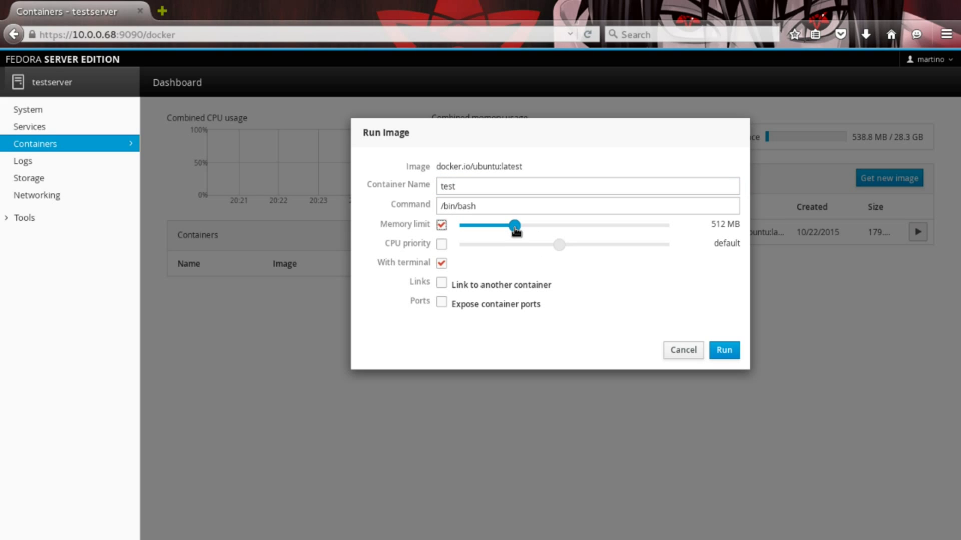
left_click_drag(514, 227, 491, 228)
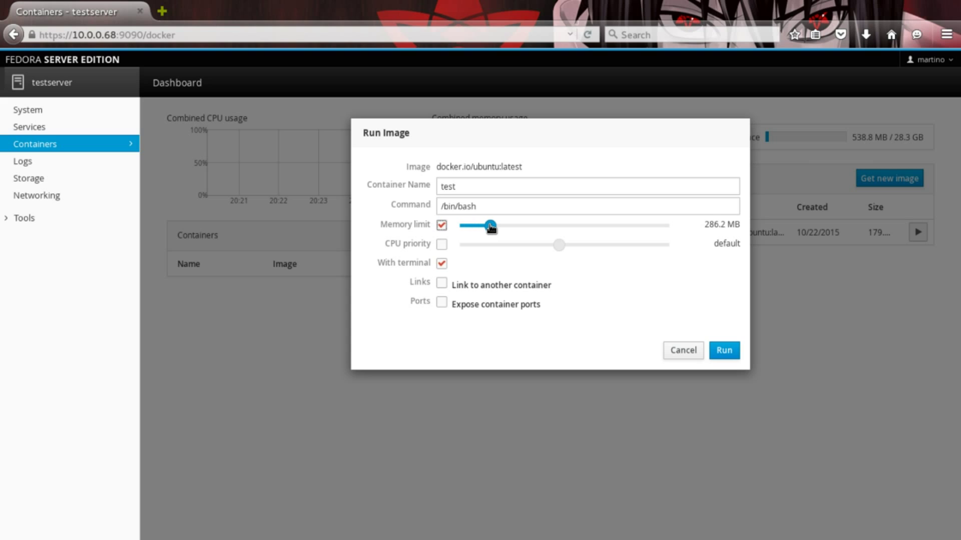
left_click(442, 244)
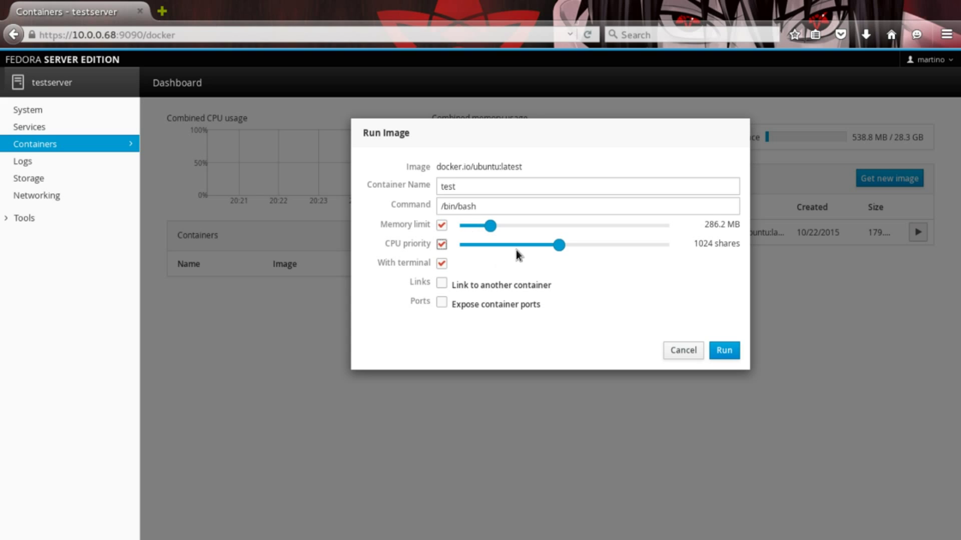
left_click_drag(559, 246, 488, 245)
Leave container linking and port exposure off, then run the test container.
left_click(442, 283)
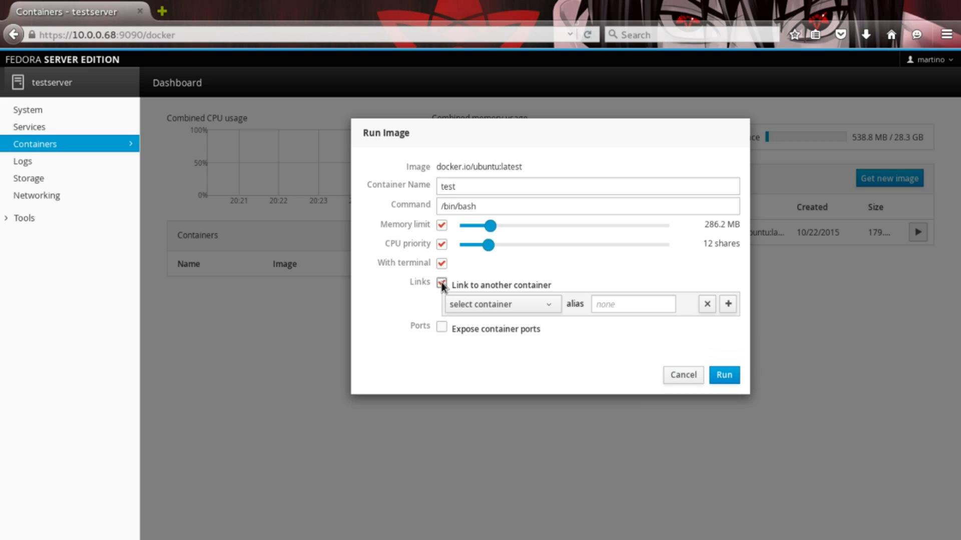
left_click(441, 284)
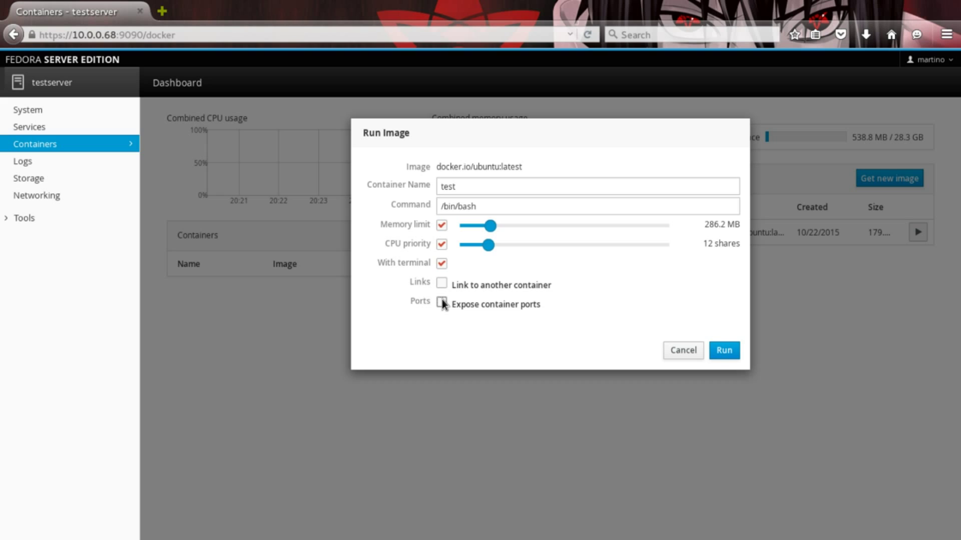
left_click(441, 302)
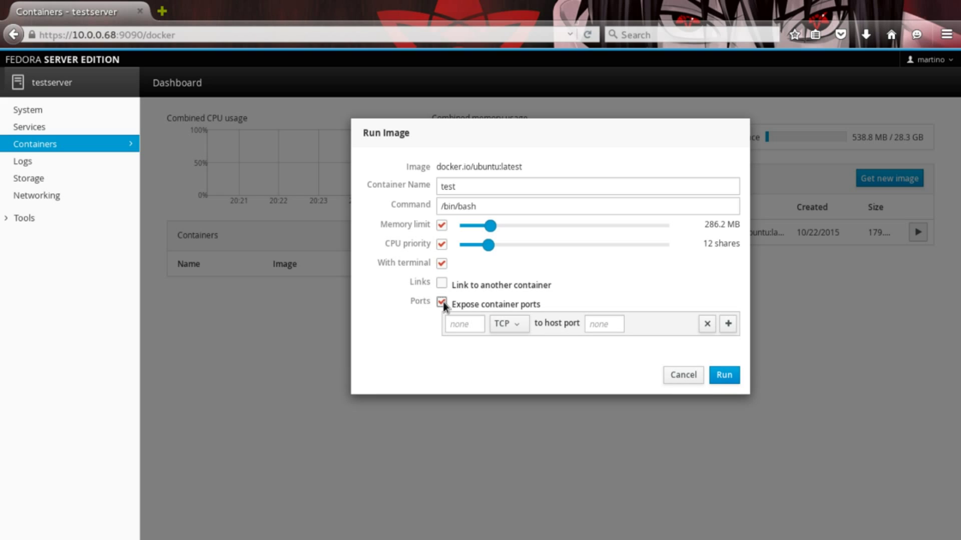
left_click(442, 302)
left_click(728, 349)
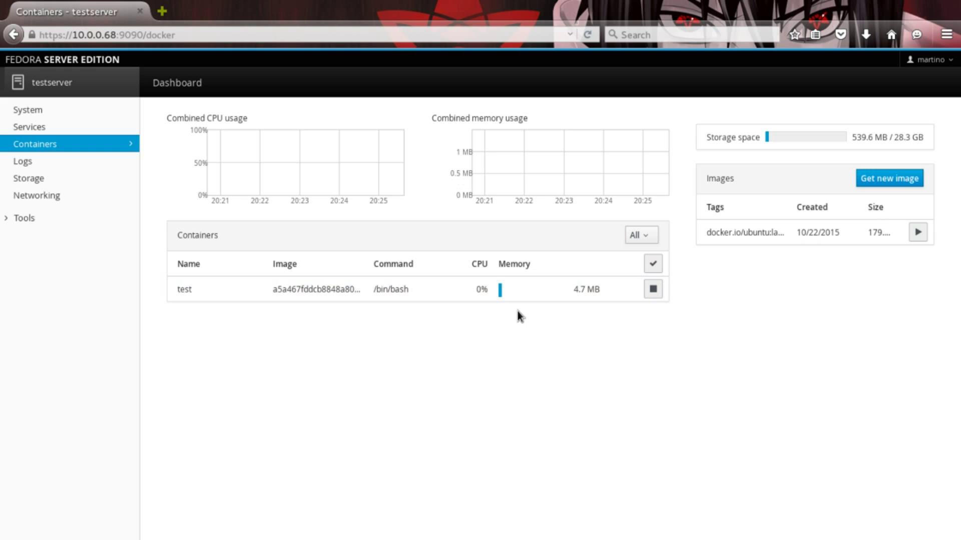
Open the test container and run ls and hostname in its console.
left_click(340, 290)
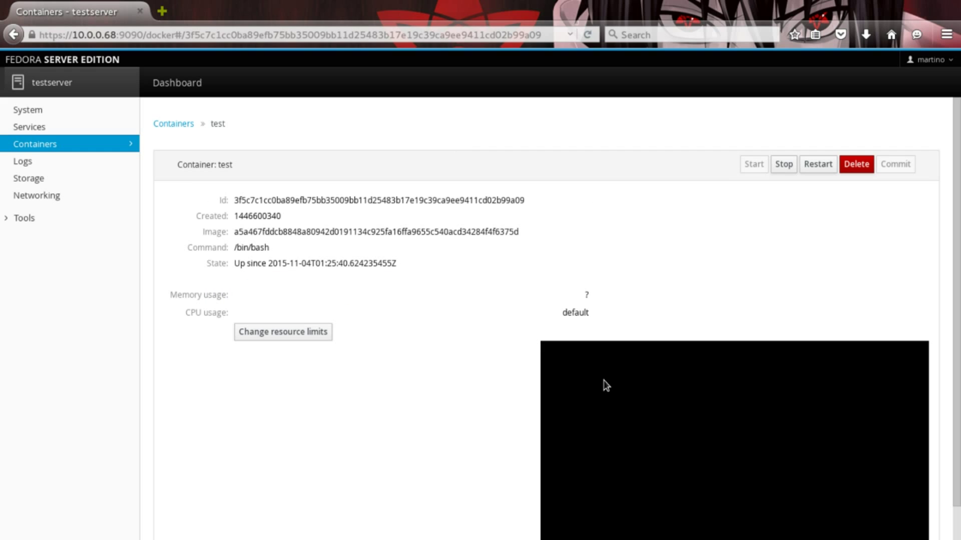
type("ls")
key("Return")
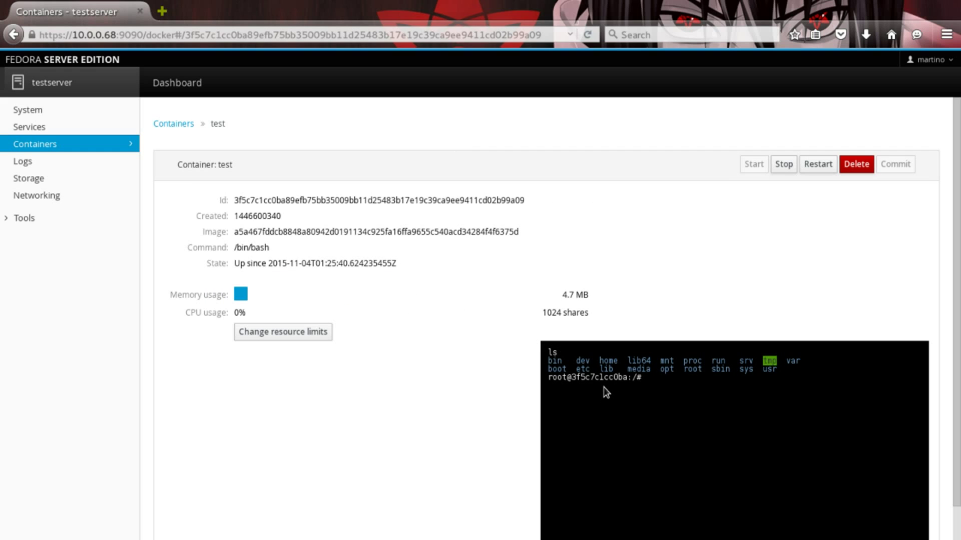
type("hostname")
key("Return")
Ping google.com from the container, stopping it with Ctrl+C to see 0% packet loss.
type("ping goo")
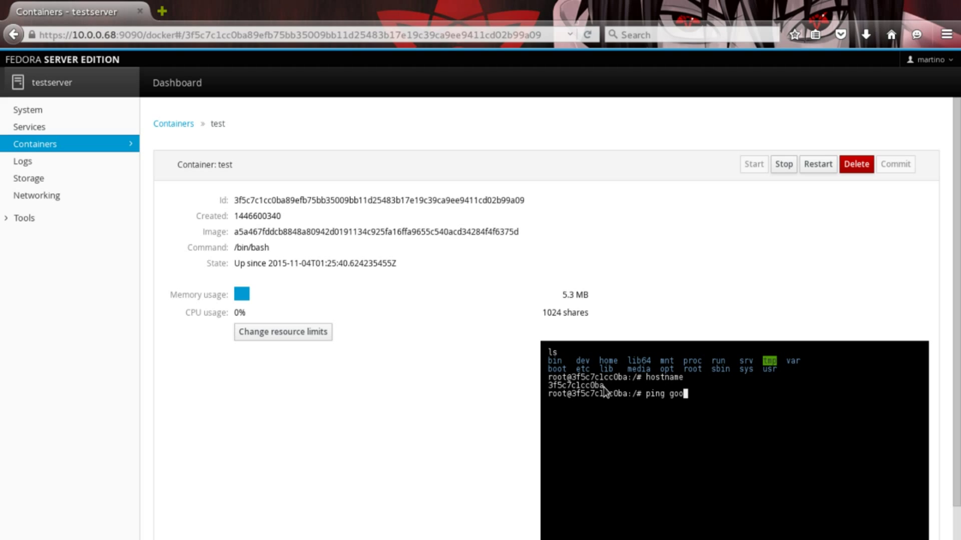
type("gle.com")
key("Return")
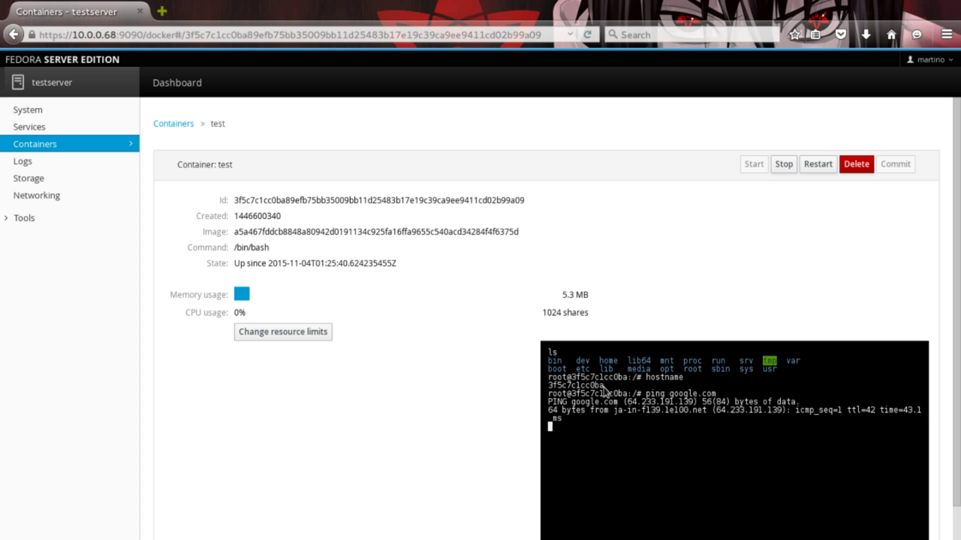
key("ctrl+c")
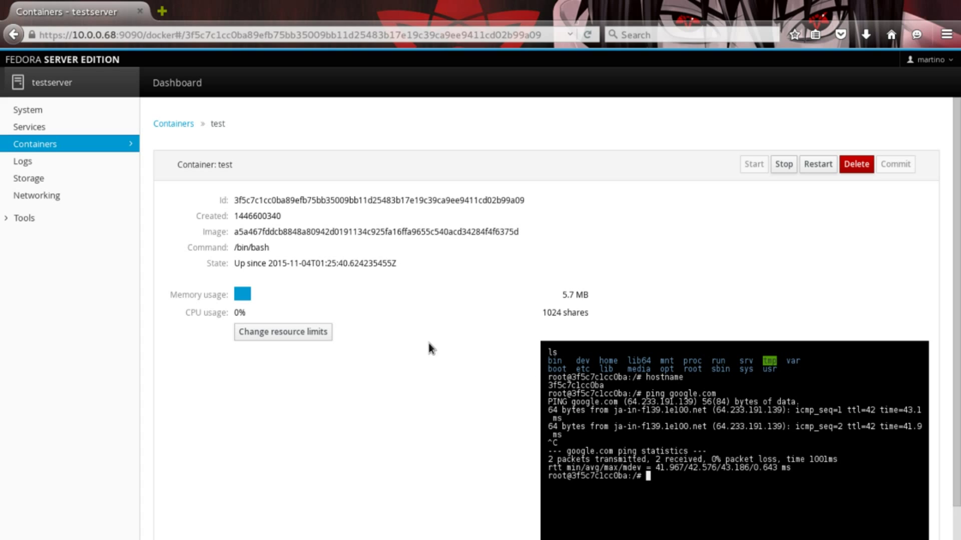
scroll(429, 346, "down", 1)
scroll(406, 346, "up", 1)
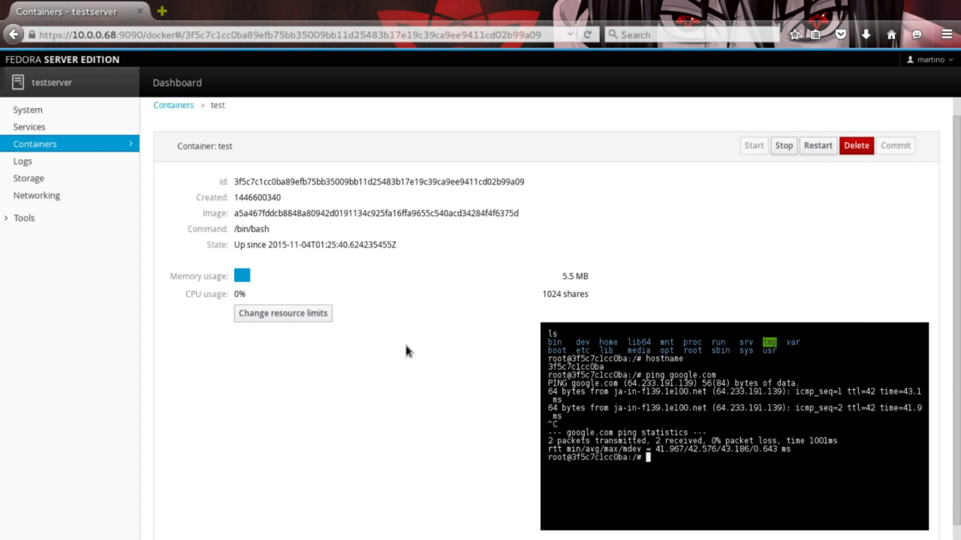
scroll(406, 346, "up", 1)
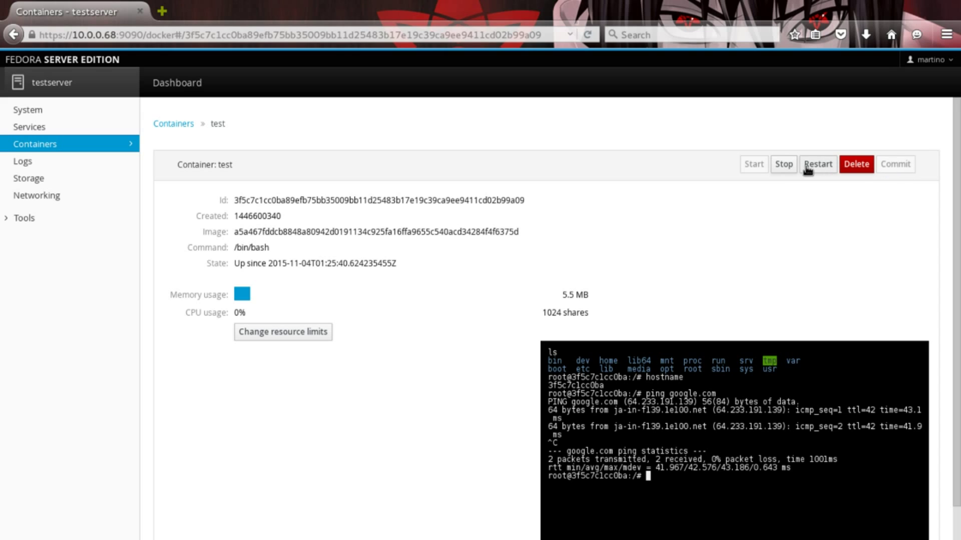
Stop the test container, dismiss the commit form, and delete the container.
left_click(781, 165)
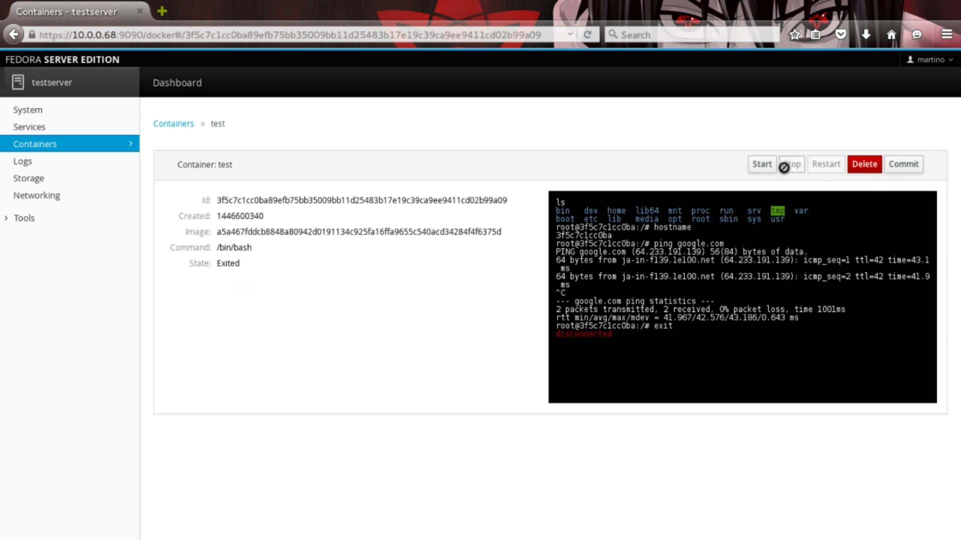
left_click(903, 164)
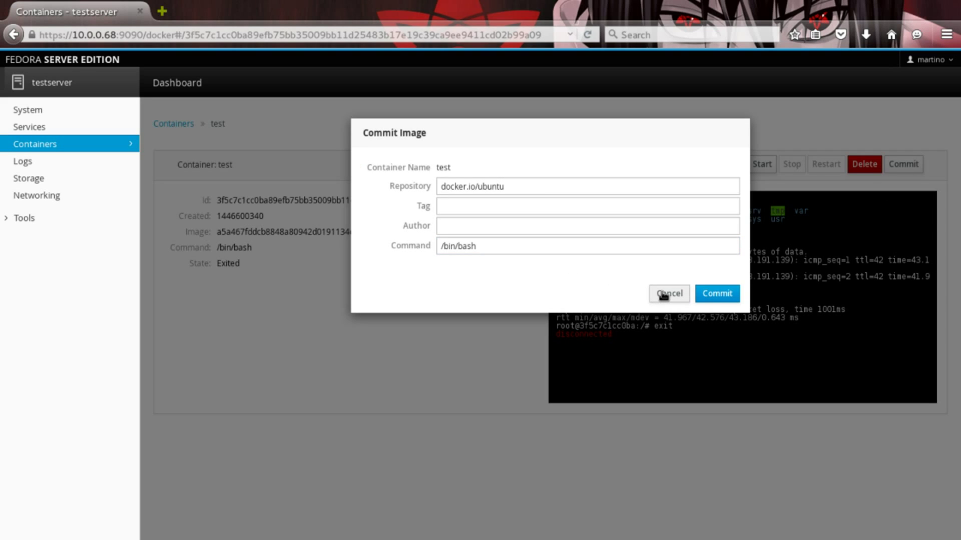
left_click(663, 294)
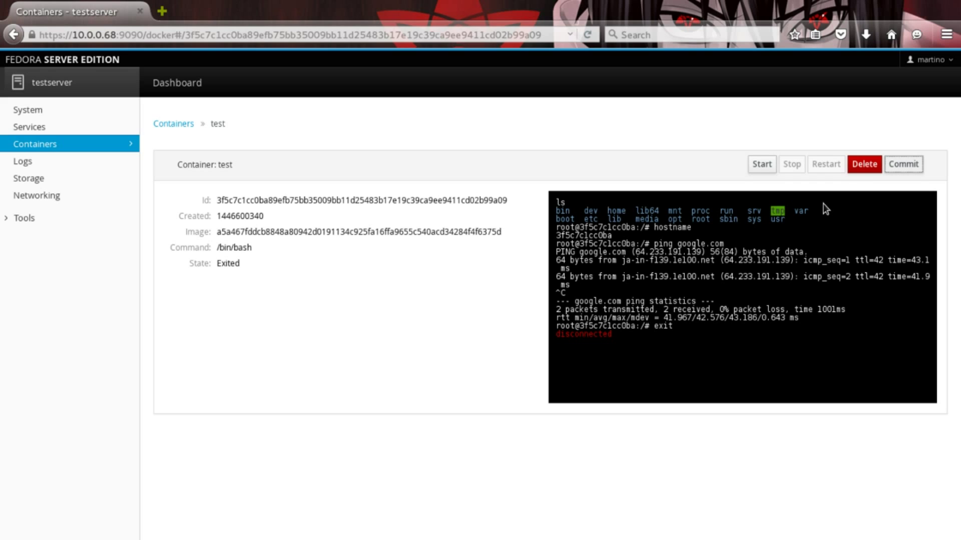
left_click(864, 164)
left_click(723, 210)
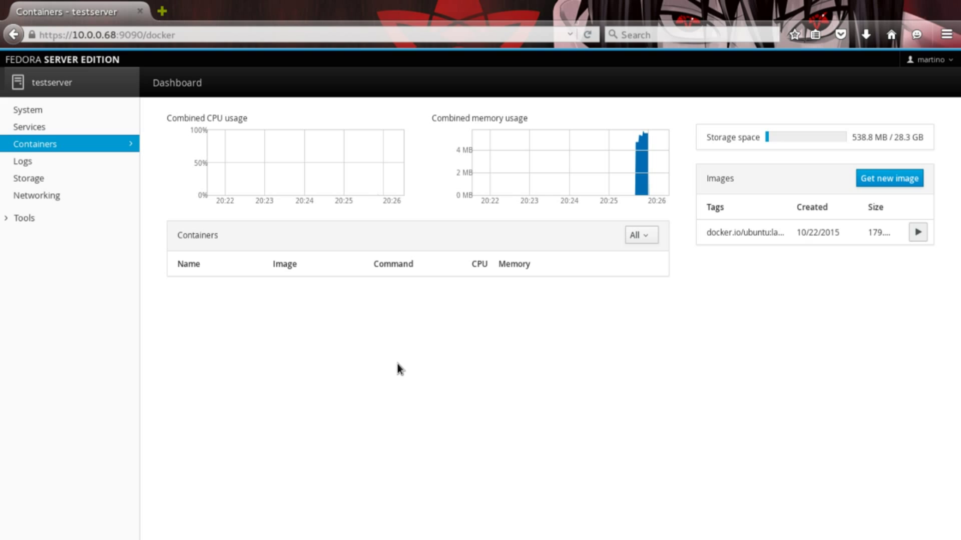
Open the system logs for November 3, 2015 and review the warning-level entries.
left_click(43, 163)
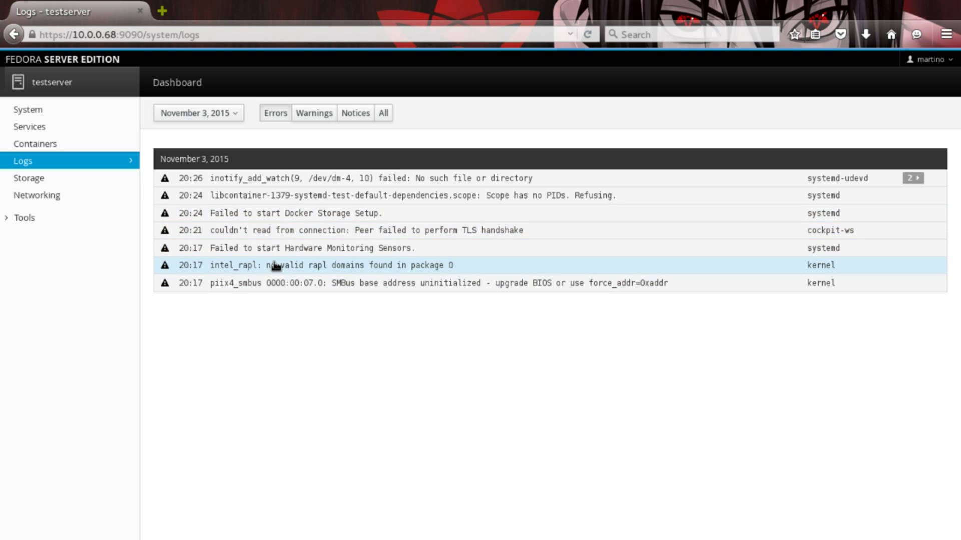
left_click(314, 115)
scroll(446, 320, "down", 10)
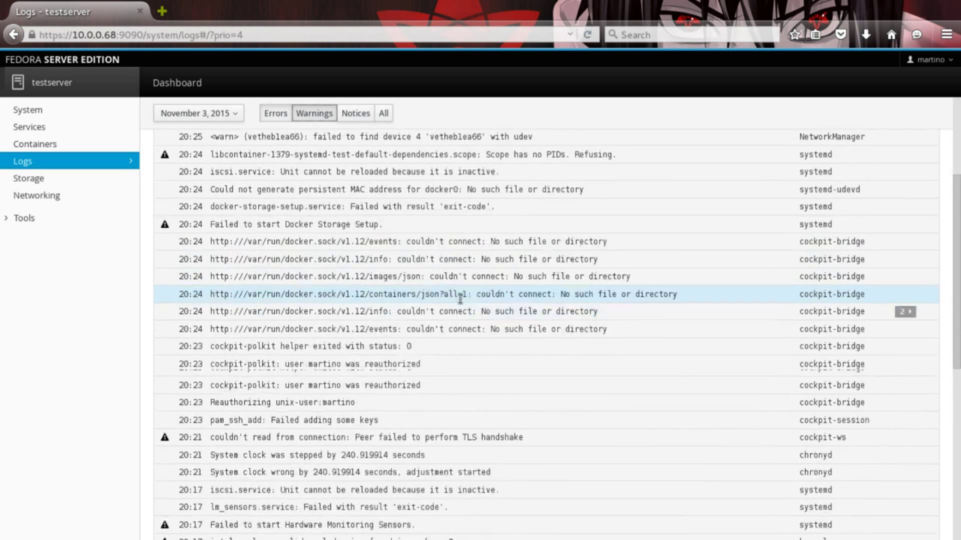
scroll(444, 331, "up", 15)
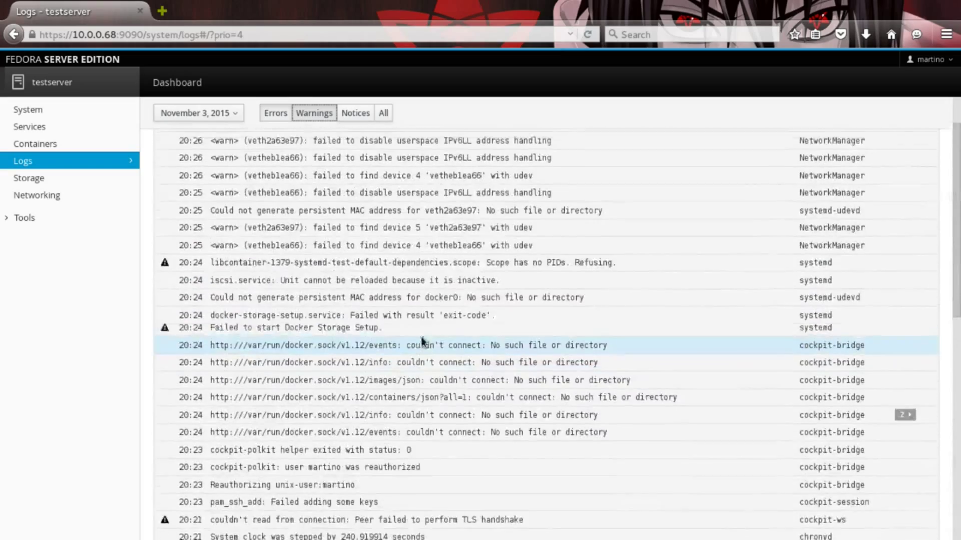
scroll(401, 301, "down", 9)
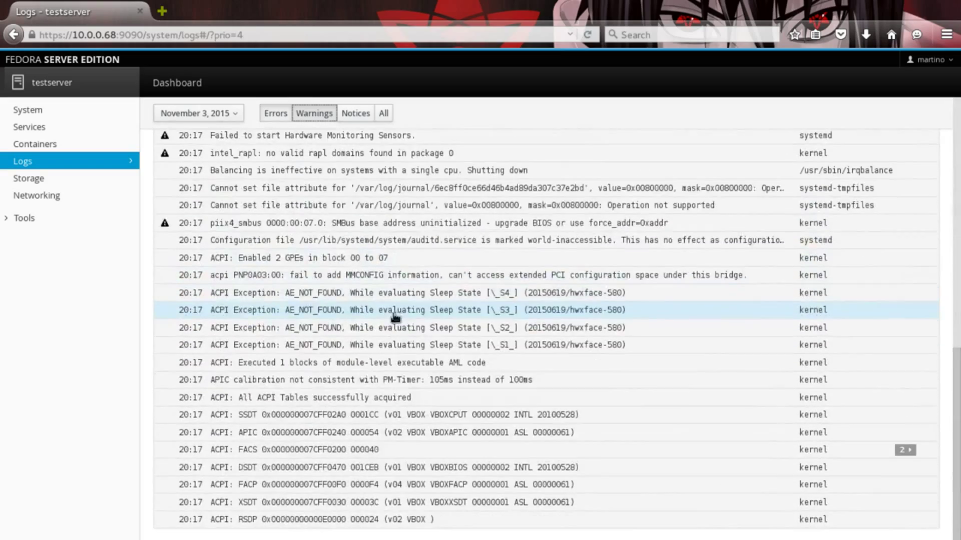
scroll(395, 331, "up", 5)
scroll(400, 315, "up", 10)
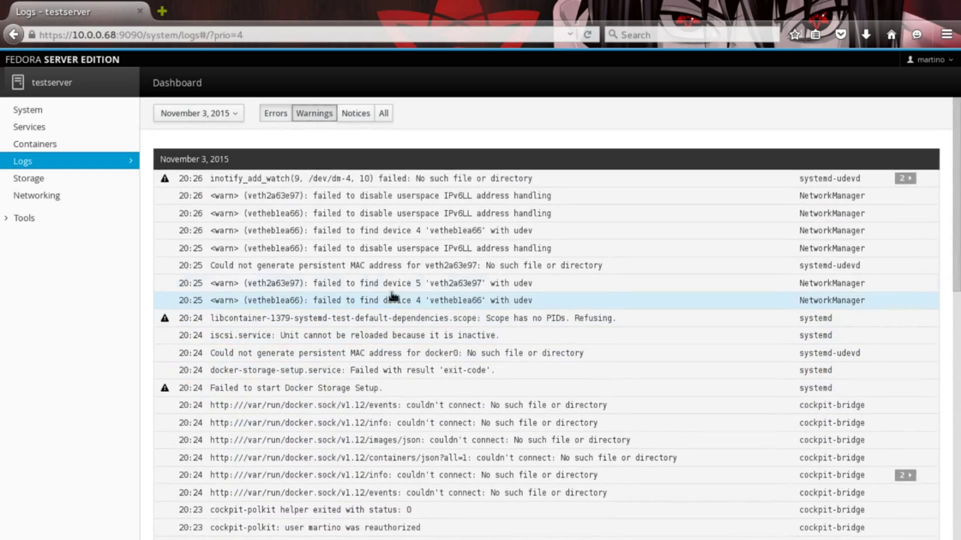
Switch the log filter to notices, then to all priorities, and scroll the entries.
left_click(356, 114)
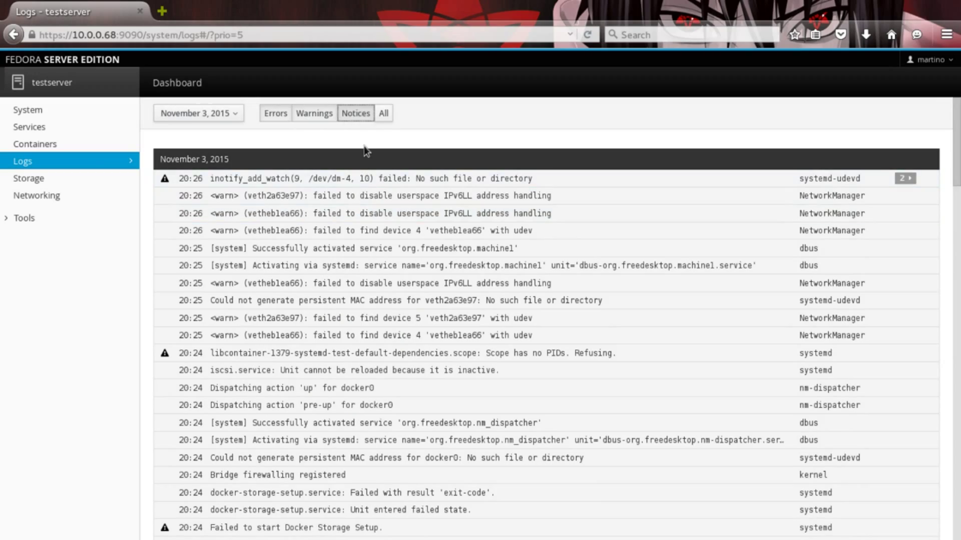
left_click(375, 114)
scroll(519, 261, "down", 15)
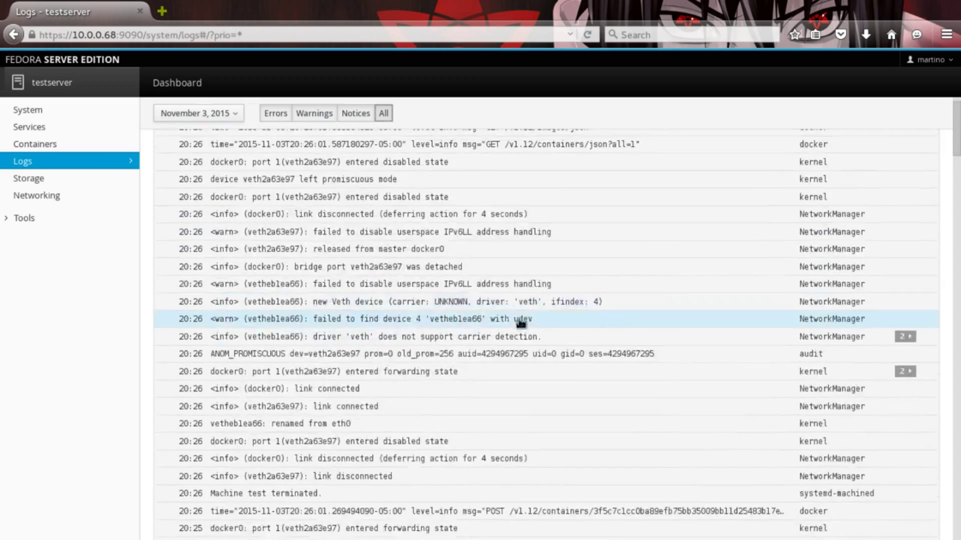
scroll(517, 326, "down", 10)
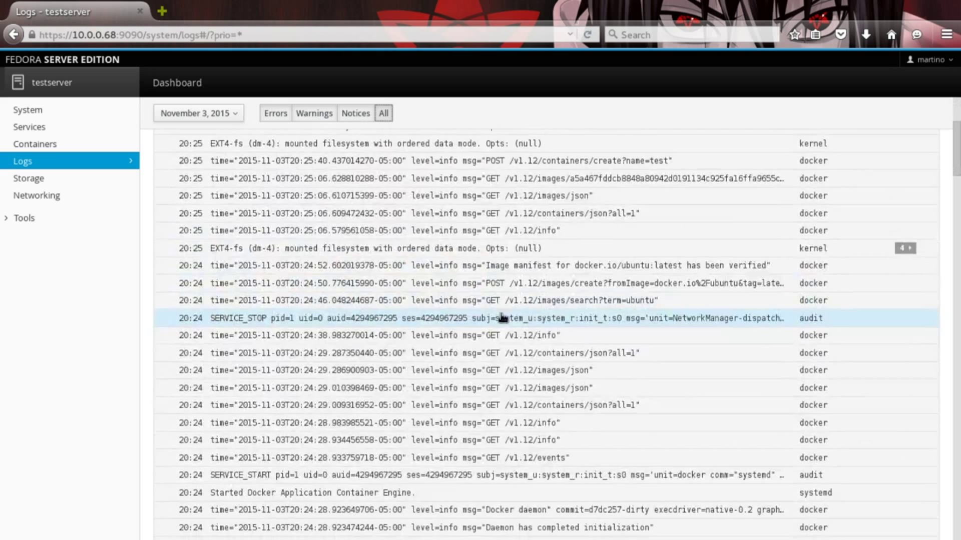
Scroll the Storage overview, then open the fedora volume group's 29.5 GB details.
left_click(72, 185)
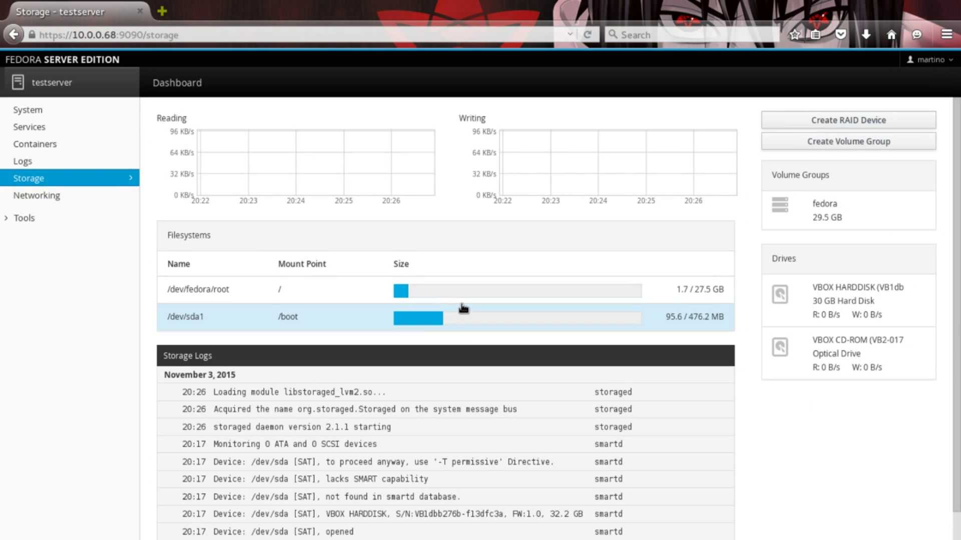
scroll(610, 430, "down", 1)
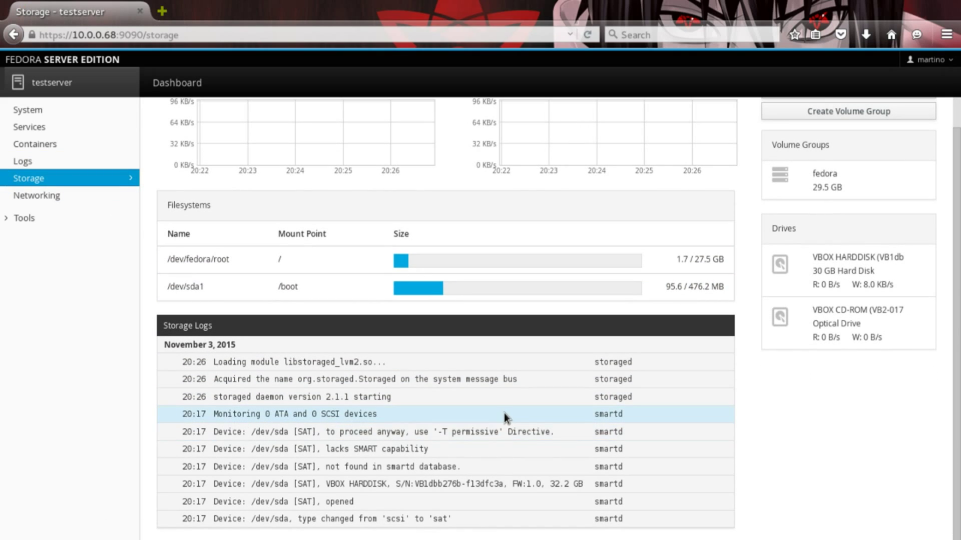
scroll(504, 413, "up", 1)
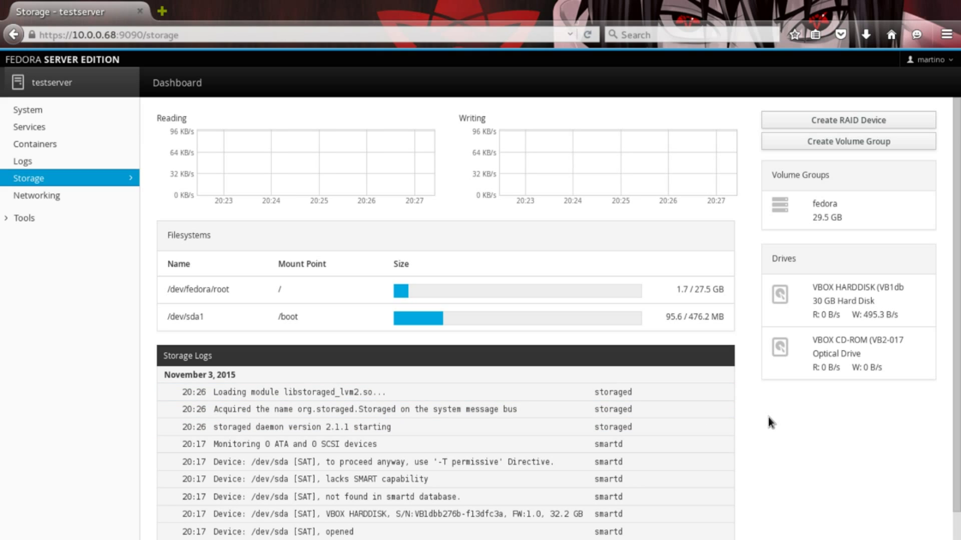
left_click(854, 210)
Scroll through the fedora volume group details, then return to the Storage overview.
scroll(302, 216, "down", 3)
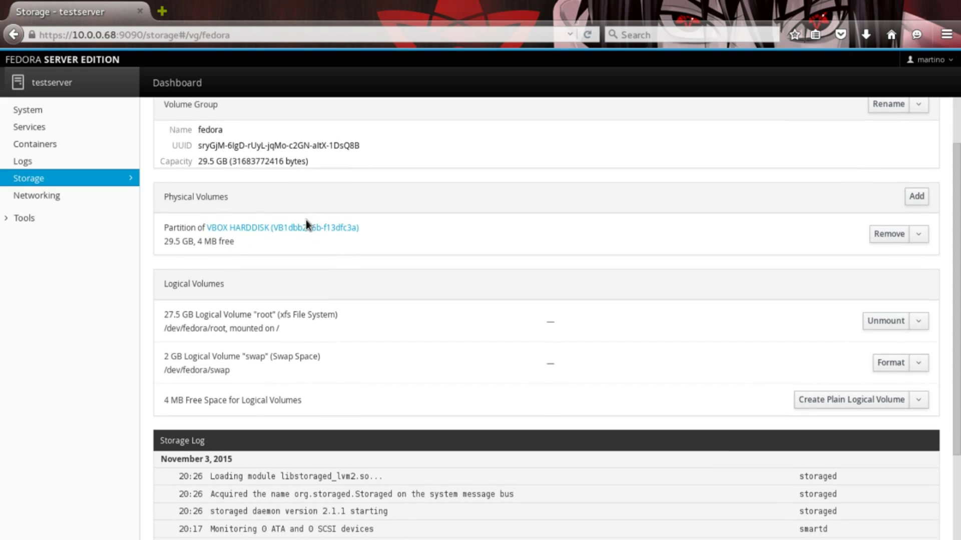
scroll(395, 289, "up", 3)
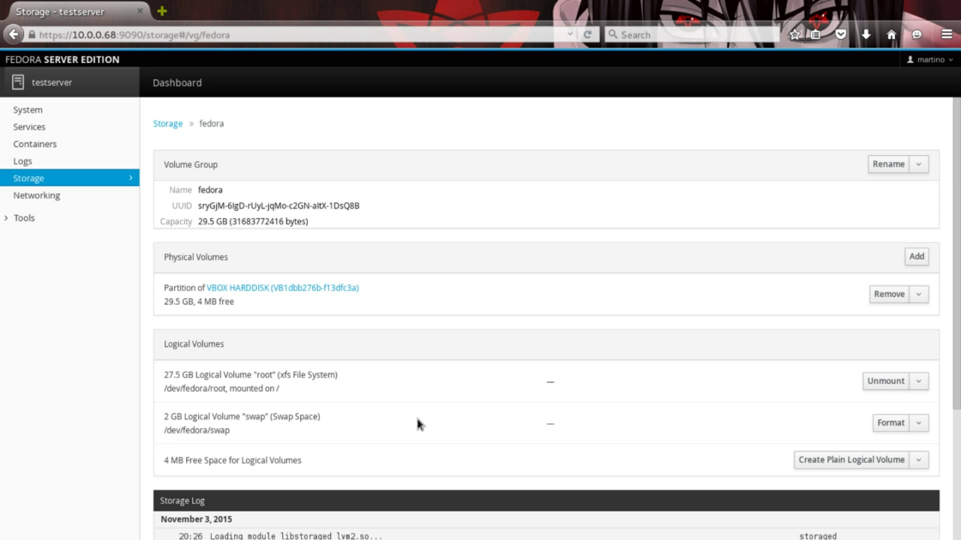
scroll(420, 418, "down", 3)
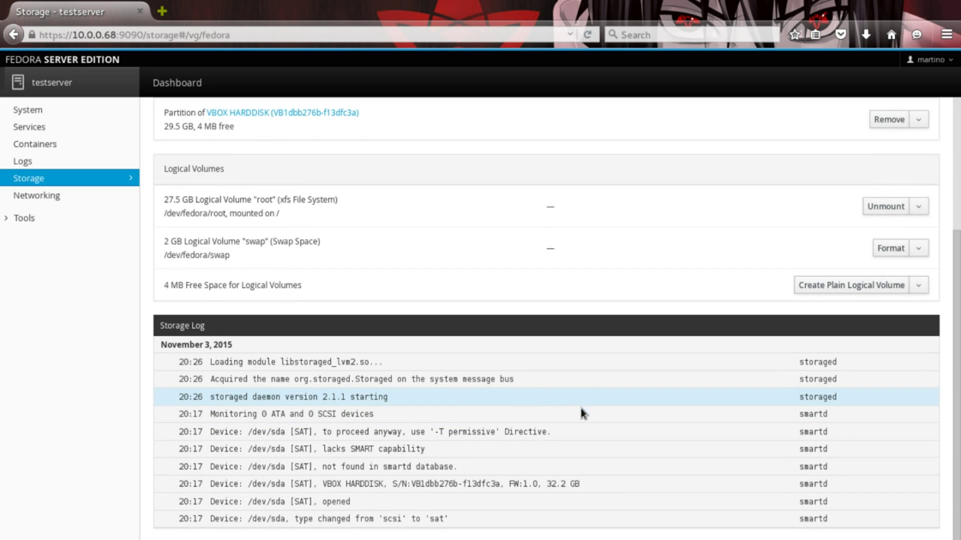
scroll(561, 409, "up", 3)
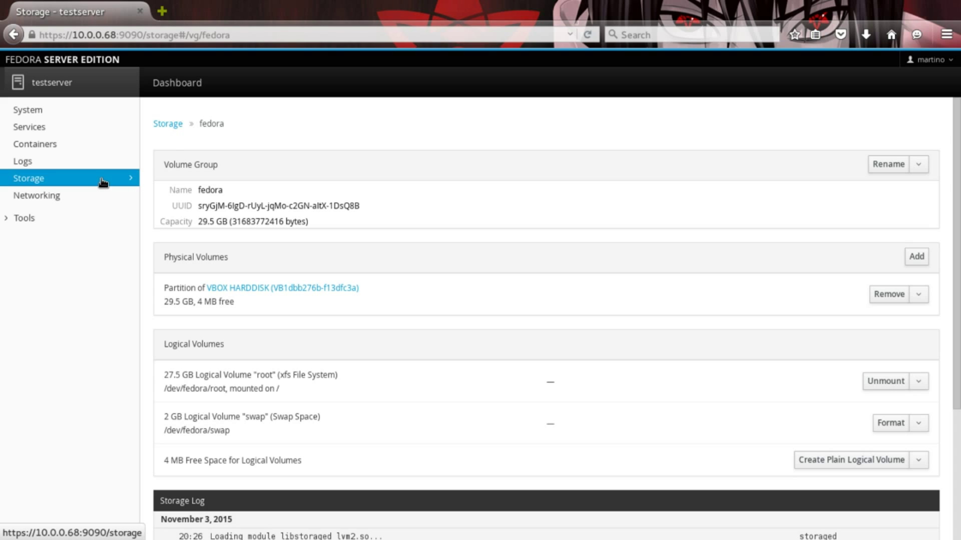
left_click(169, 127)
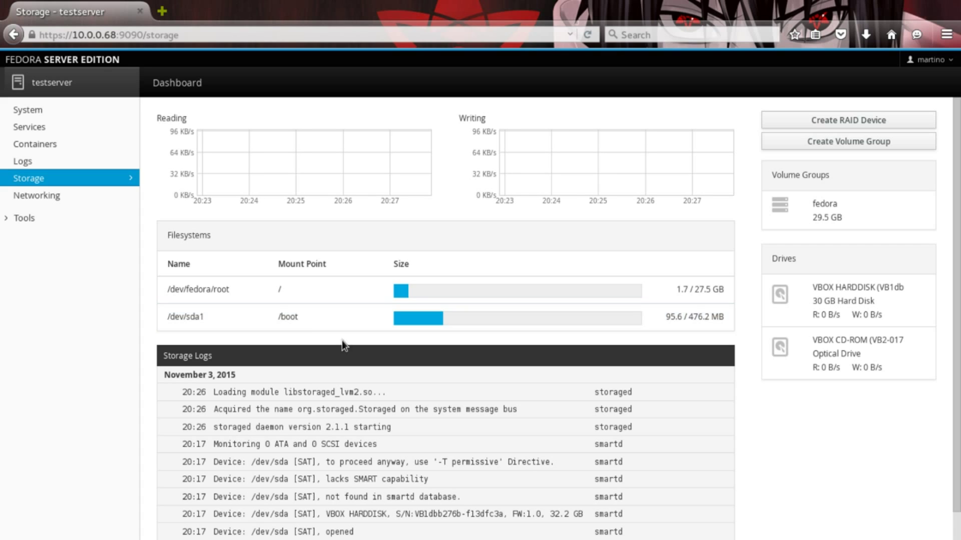
View the Networking page with the docker0 and enp0s3 interfaces, then expand Tools.
left_click(81, 200)
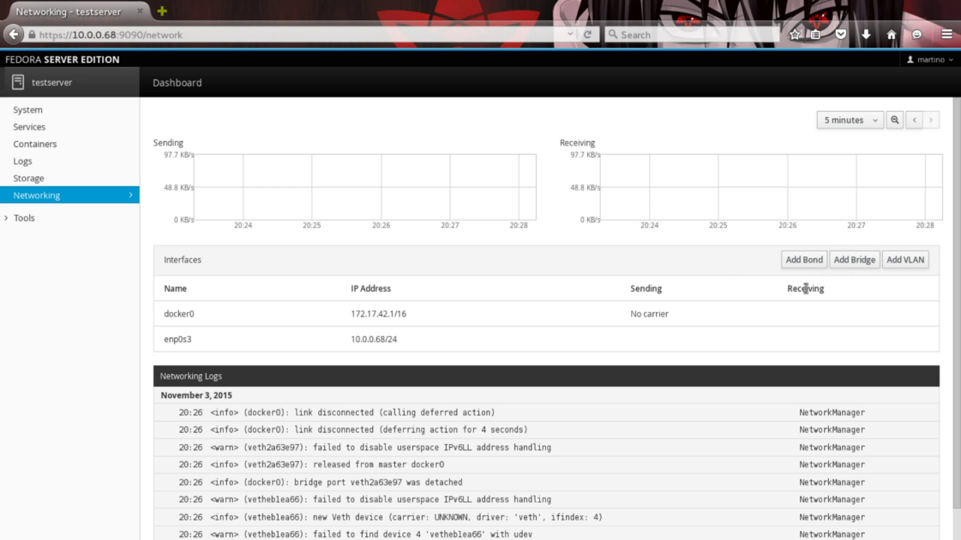
scroll(664, 314, "down", 1)
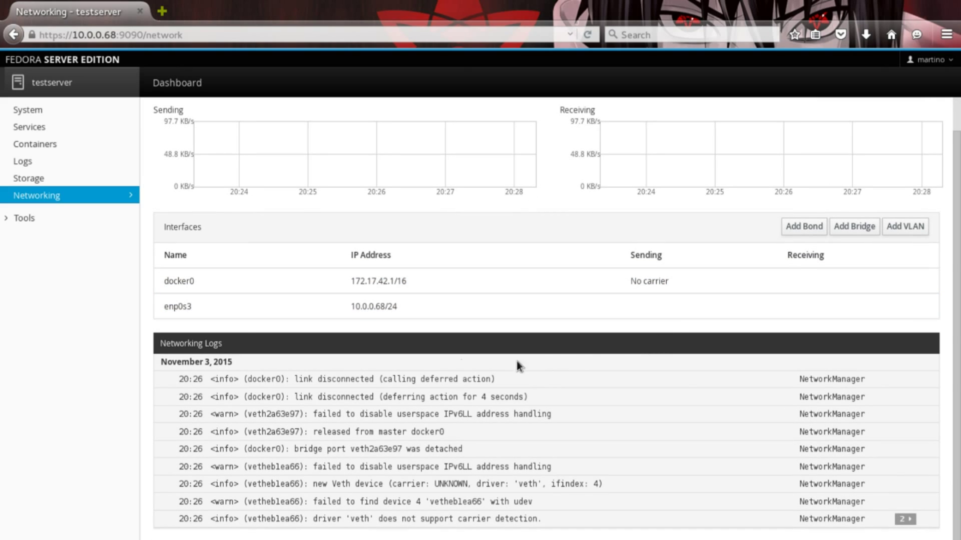
left_click(25, 218)
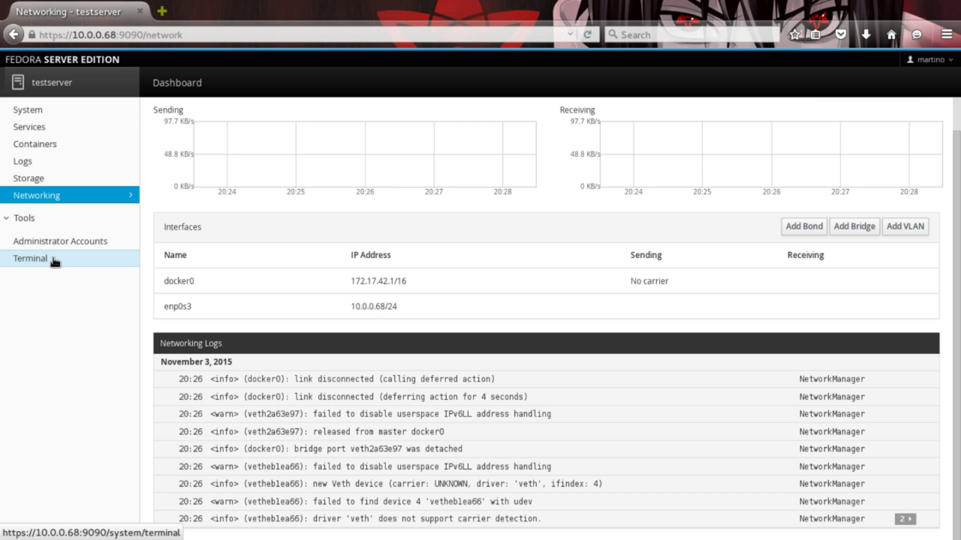
Open the server's Terminal and become root with sudo su.
left_click(36, 111)
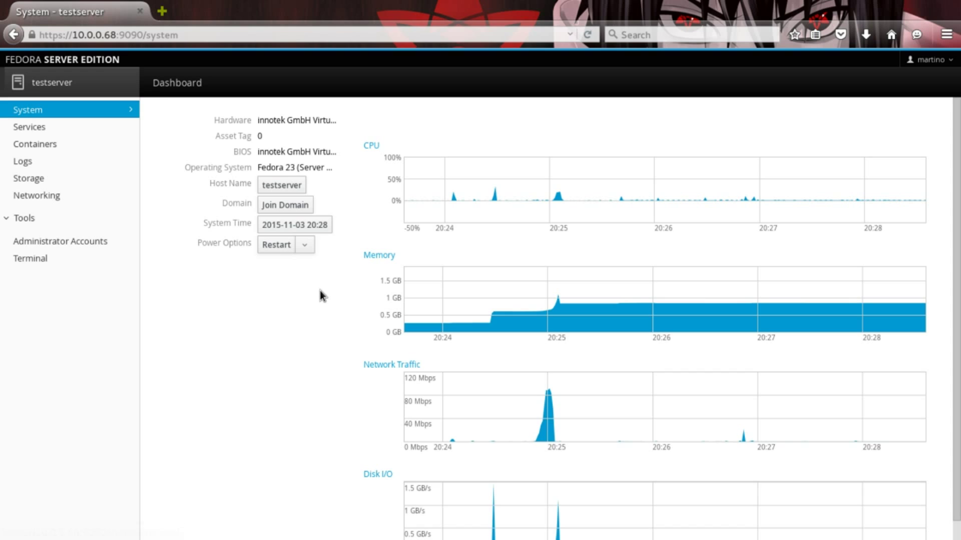
left_click(29, 261)
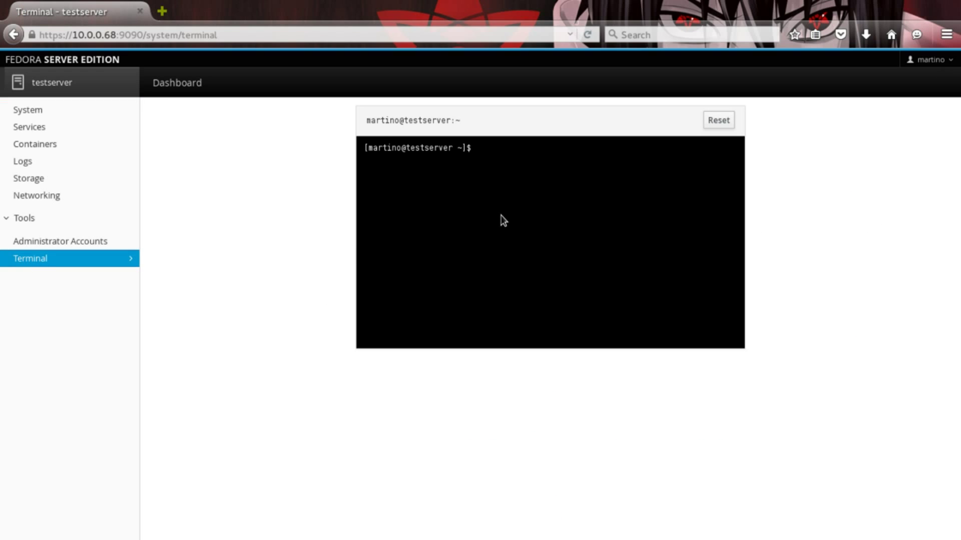
type("sudo su")
key("Return")
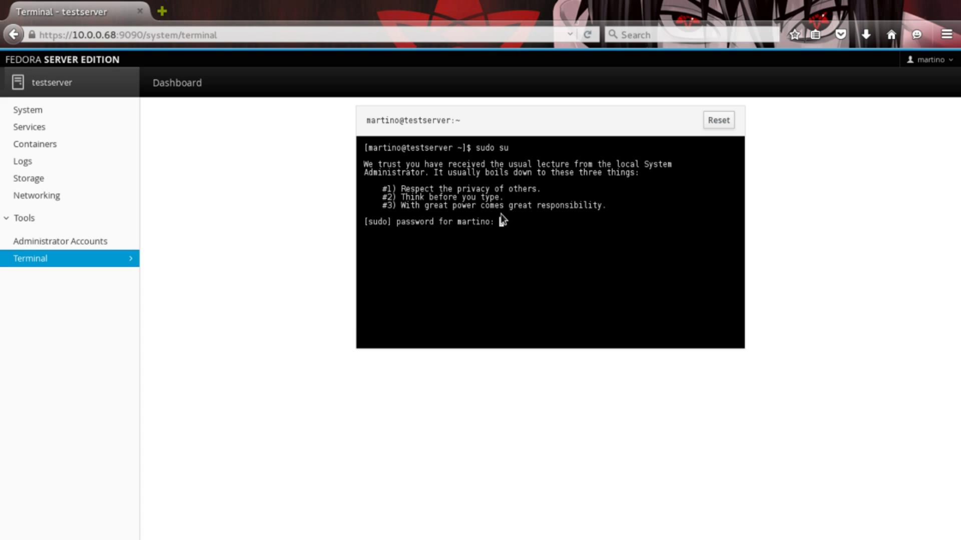
key("Return")
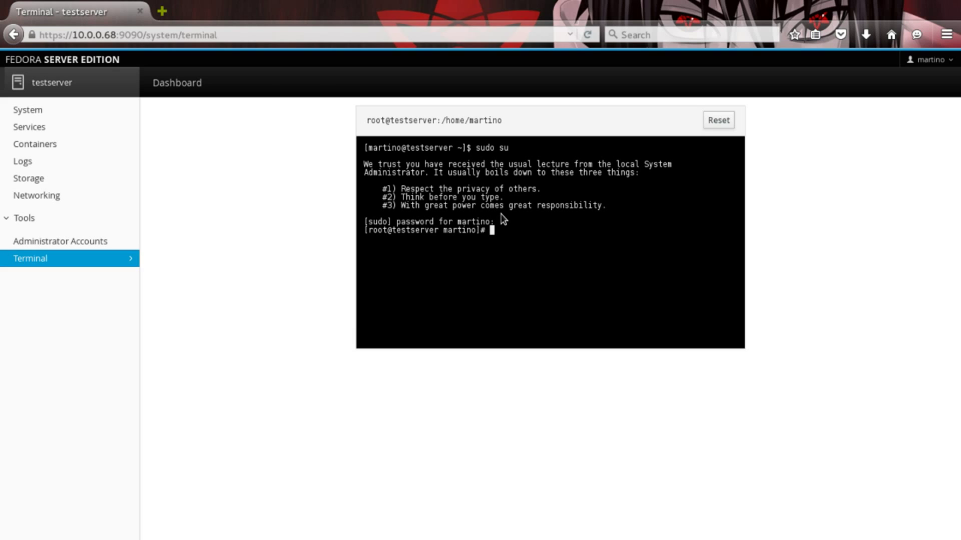
Run dnf to list its commands and begin typing dnf update.
type("dnf")
key("Return")
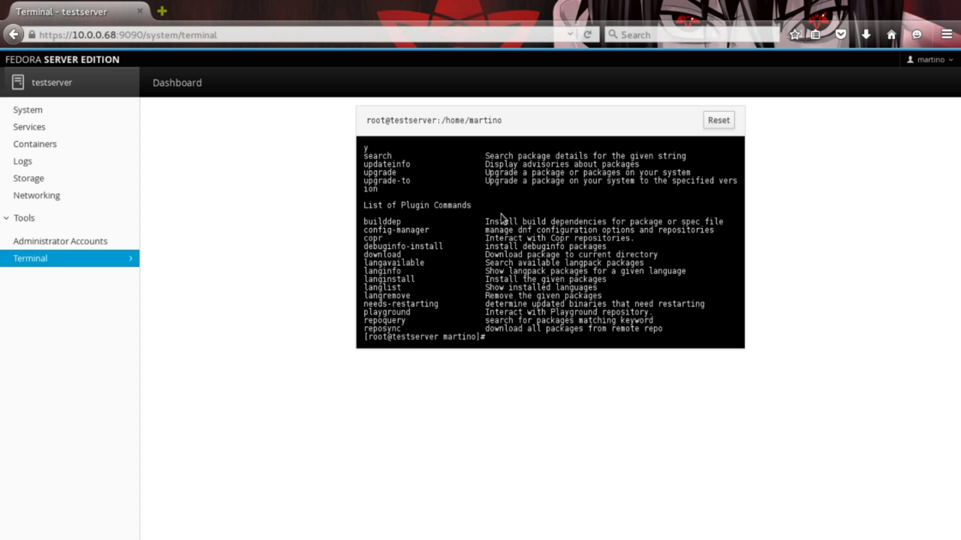
type("dnf ud")
key("BackSpace")
Run dnf update and answer n to abort the 77-upgrade, 2-install transaction.
type("pdate")
key("Return")
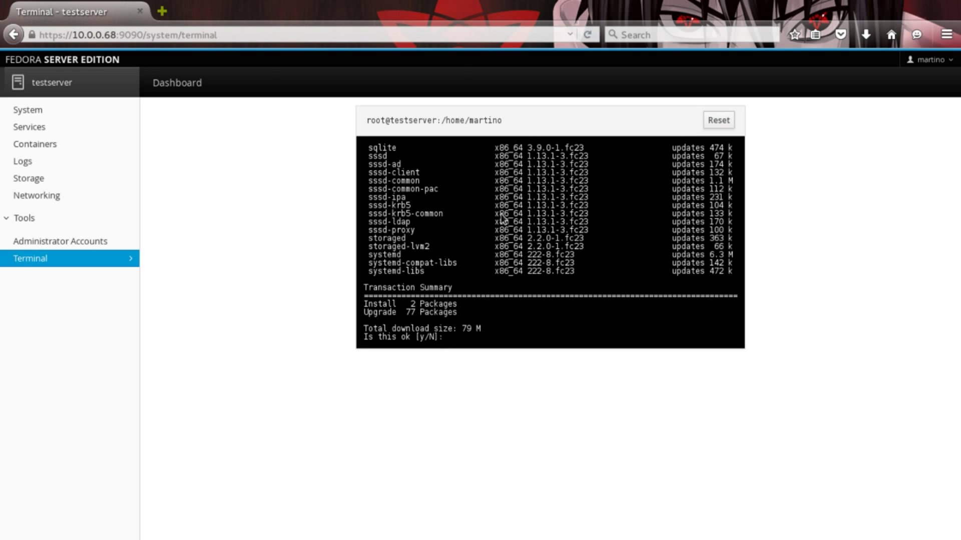
type("n")
key("Return")
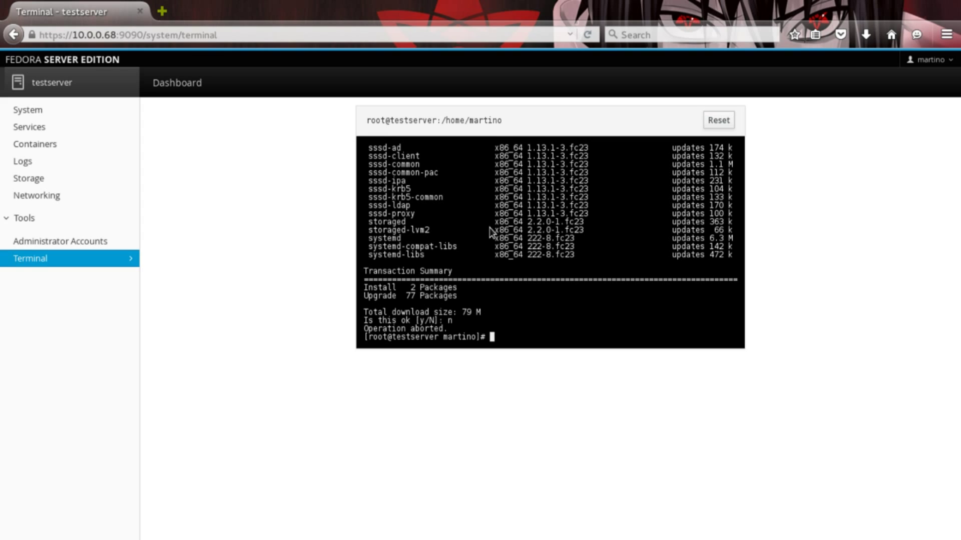
Scroll through the dnf package list and the Operation aborted output.
scroll(518, 293, "up", 15)
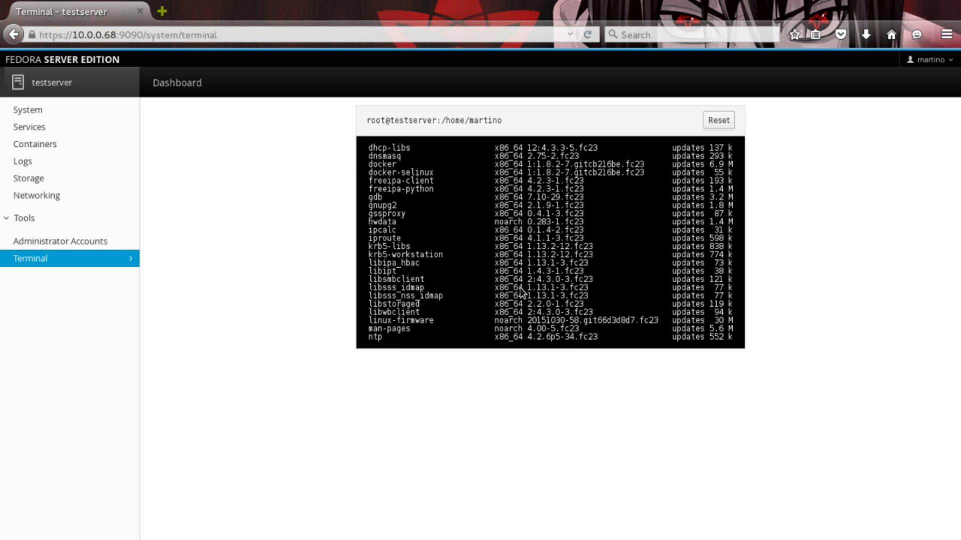
scroll(521, 288, "up", 10)
scroll(519, 281, "down", 20)
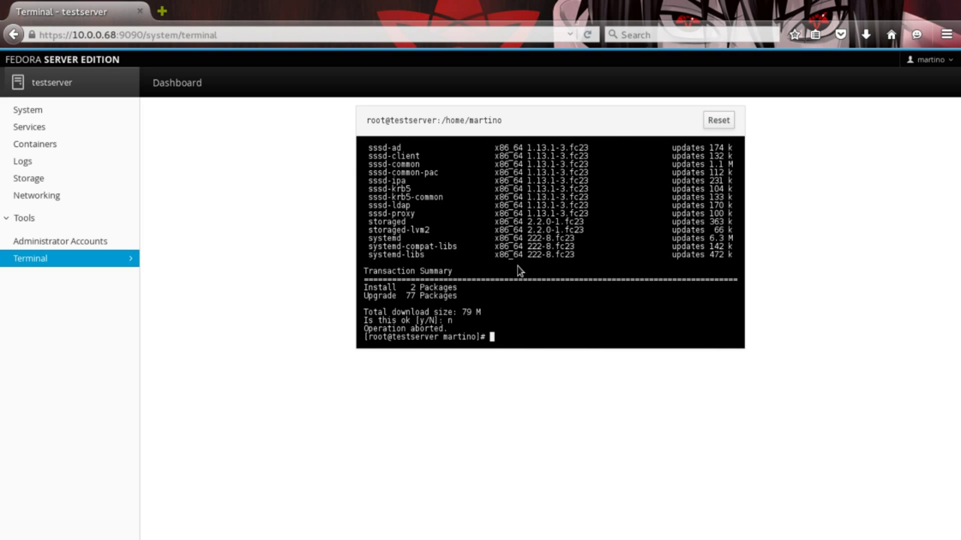
scroll(509, 279, "up", 10)
scroll(515, 276, "up", 3)
scroll(520, 272, "down", 15)
scroll(531, 320, "up", 3)
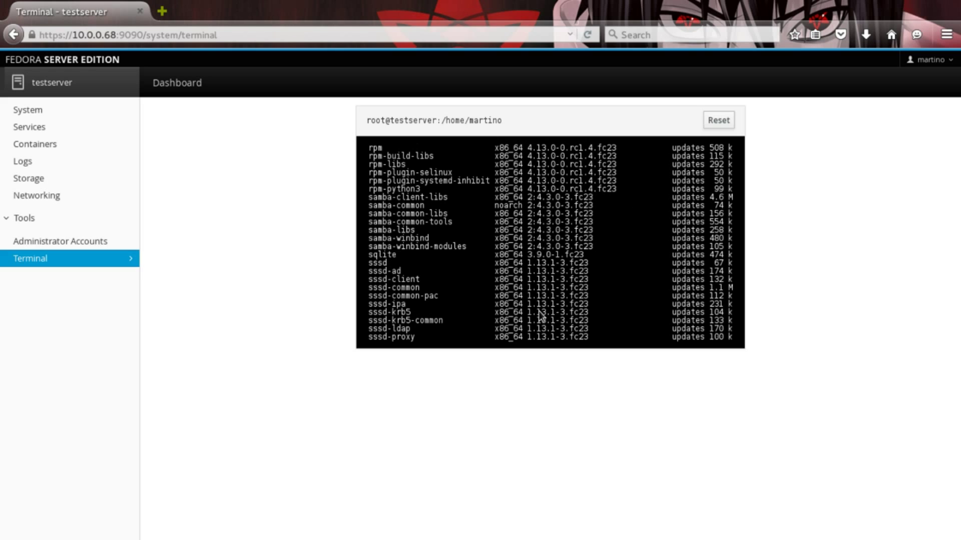
scroll(538, 311, "down", 3)
scroll(538, 311, "up", 6)
scroll(539, 312, "up", 5)
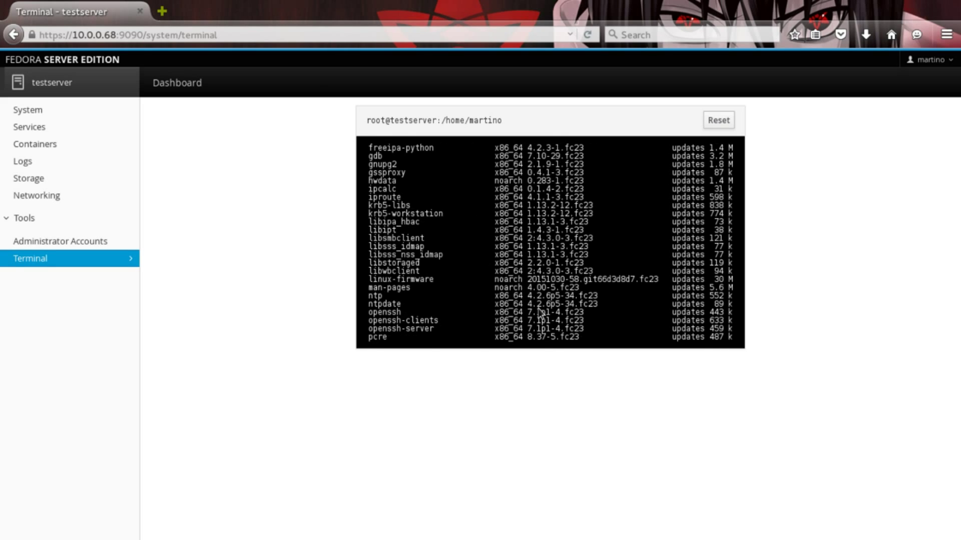
scroll(540, 310, "down", 12)
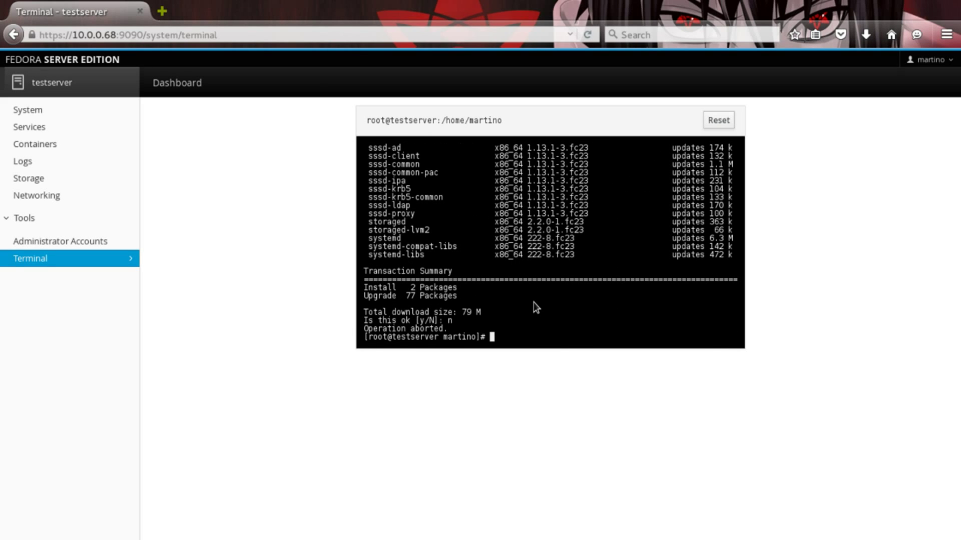
Open Administrator Accounts, cancel a new account, and view the root account's details.
left_click(75, 242)
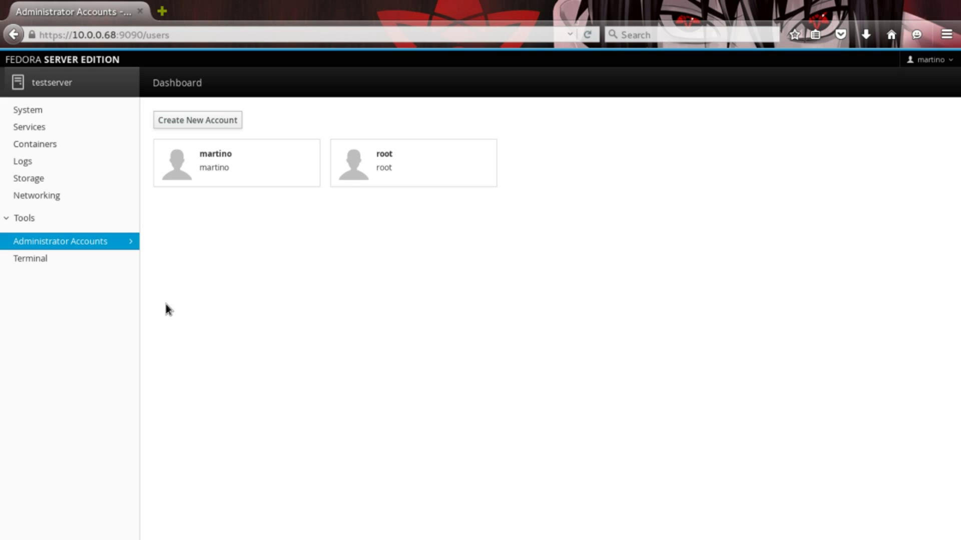
left_click(234, 122)
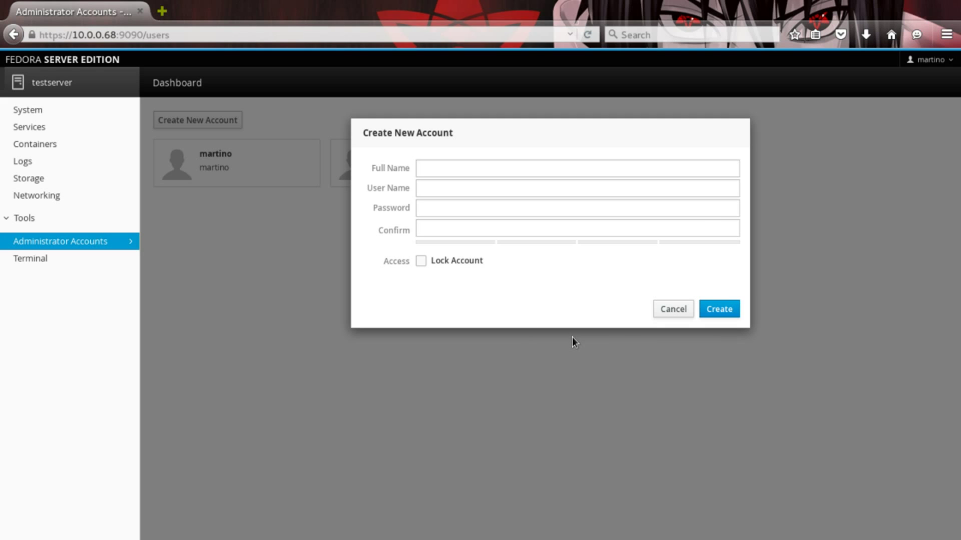
left_click(665, 313)
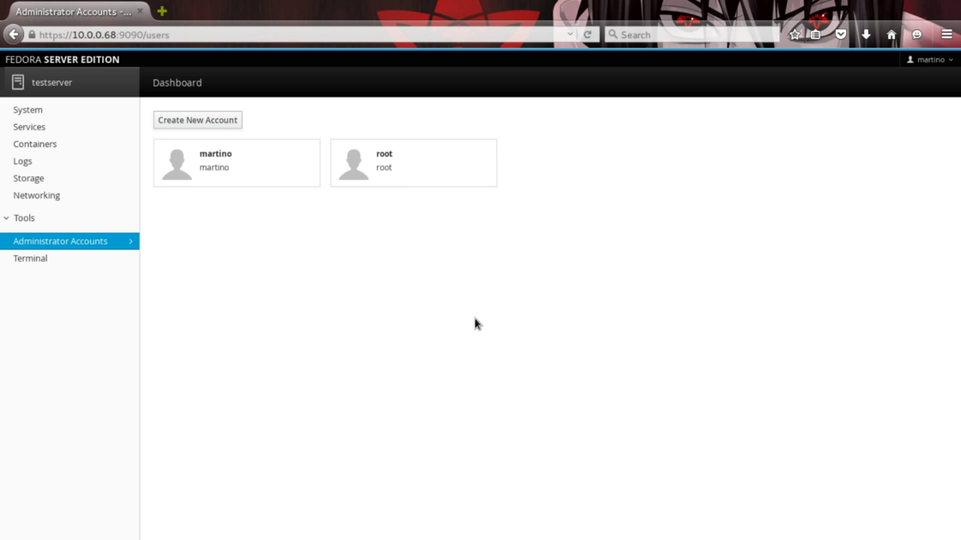
left_click(386, 176)
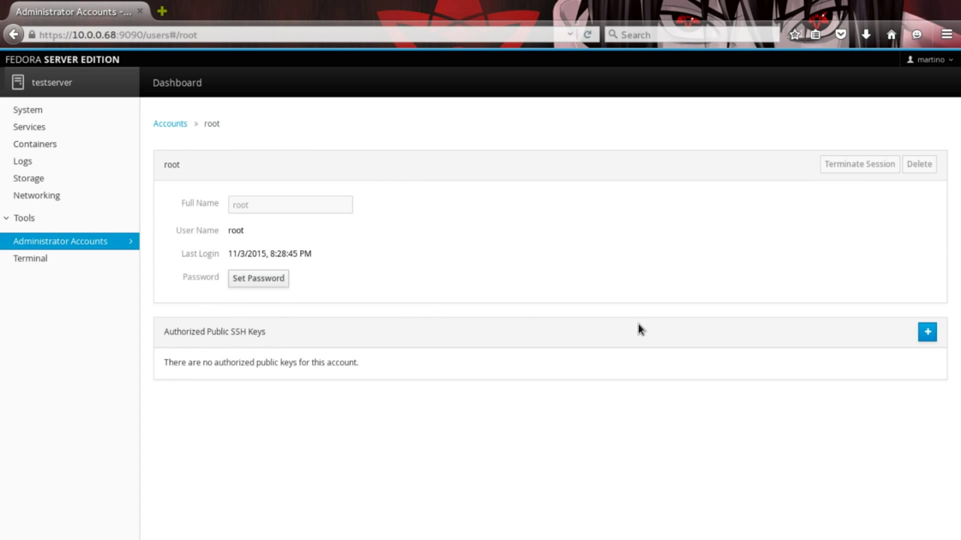
Check the root account's empty Authorized Public SSH Keys list, then return to Accounts.
left_click_drag(173, 334, 434, 337)
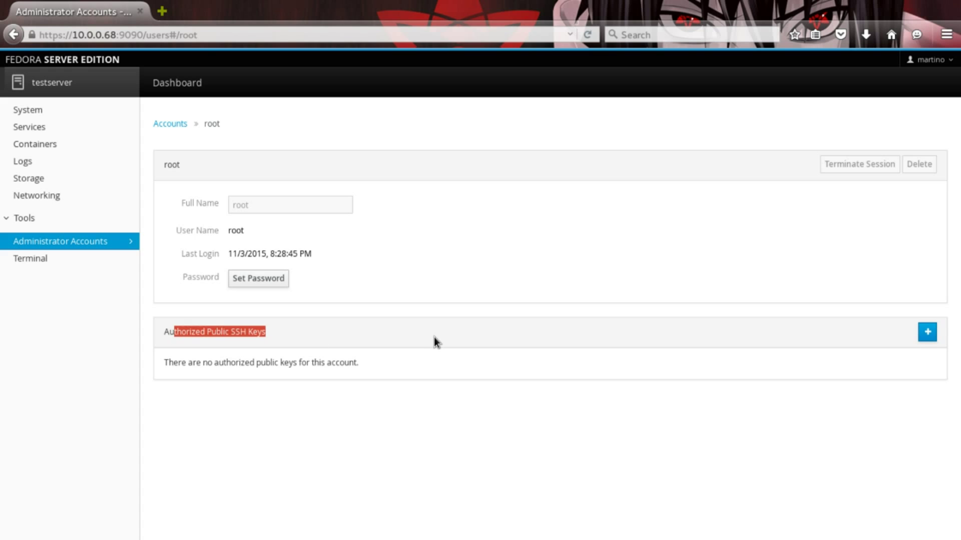
left_click(361, 366)
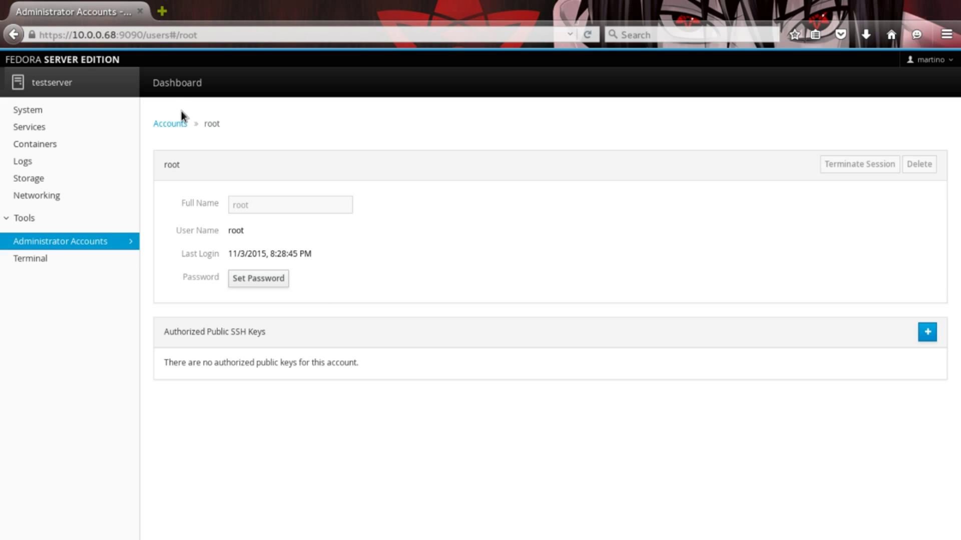
left_click(176, 123)
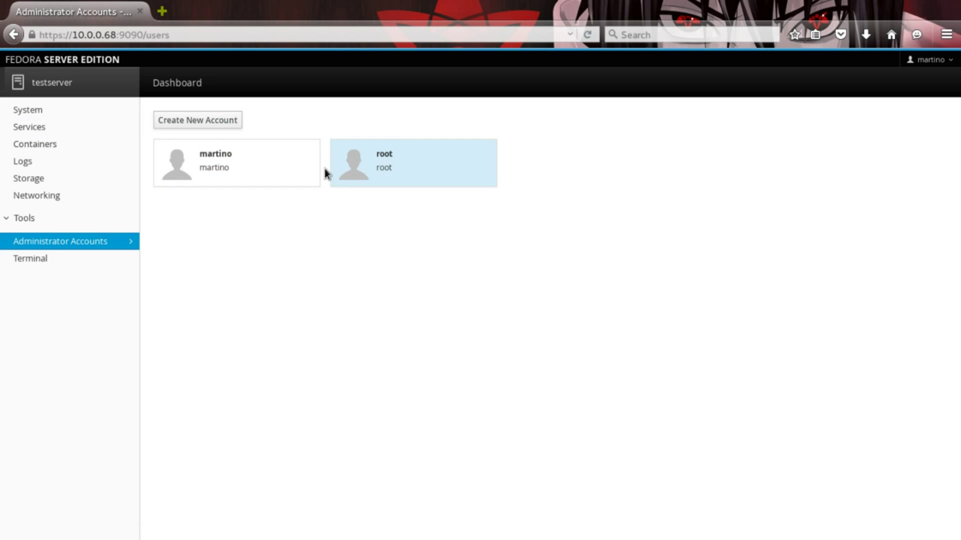
Go back to testserver's System overview and look over its CPU, memory, network and disk graphs.
left_click(79, 114)
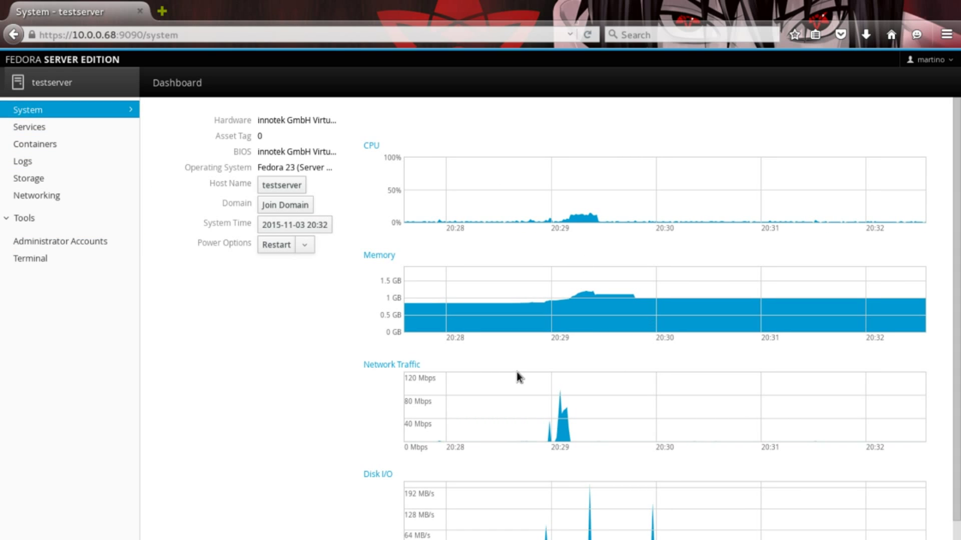
scroll(503, 350, "down", 1)
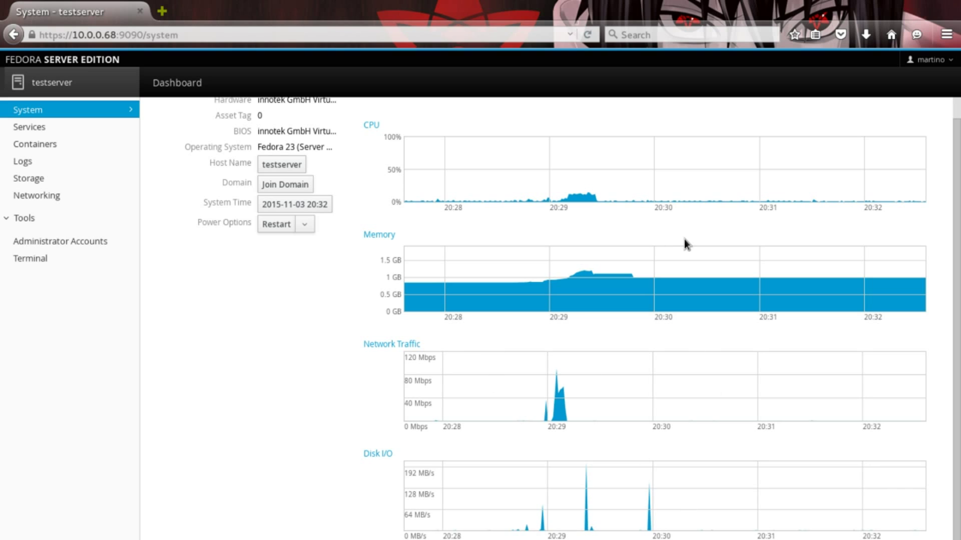
scroll(625, 233, "up", 1)
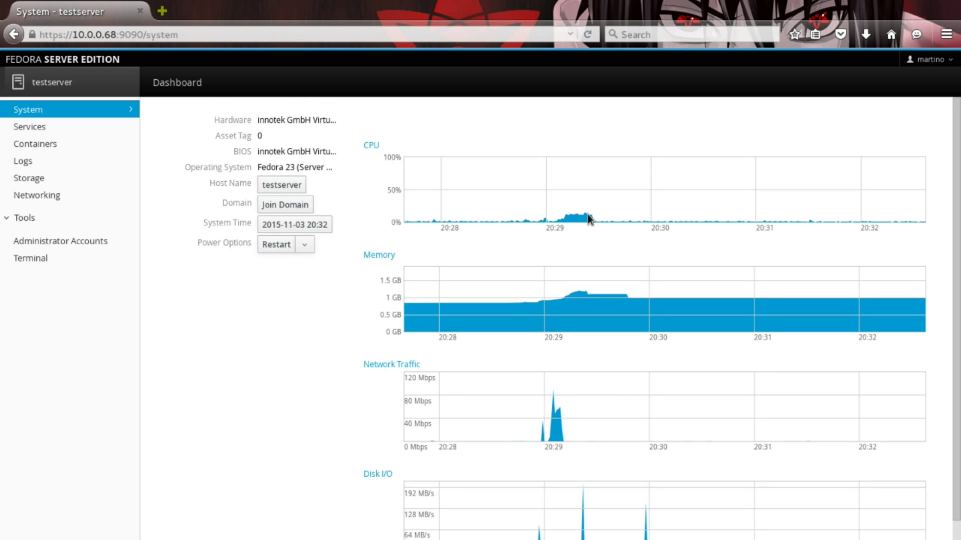